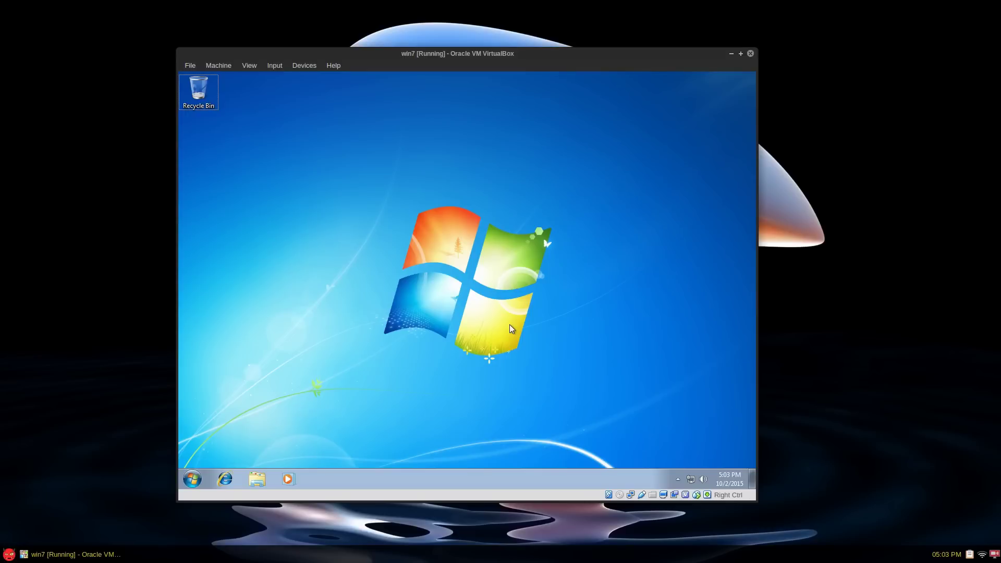
Step: Open Computer Management from Start and select Disk Management to view Disk 0's partitions
left_click(193, 480)
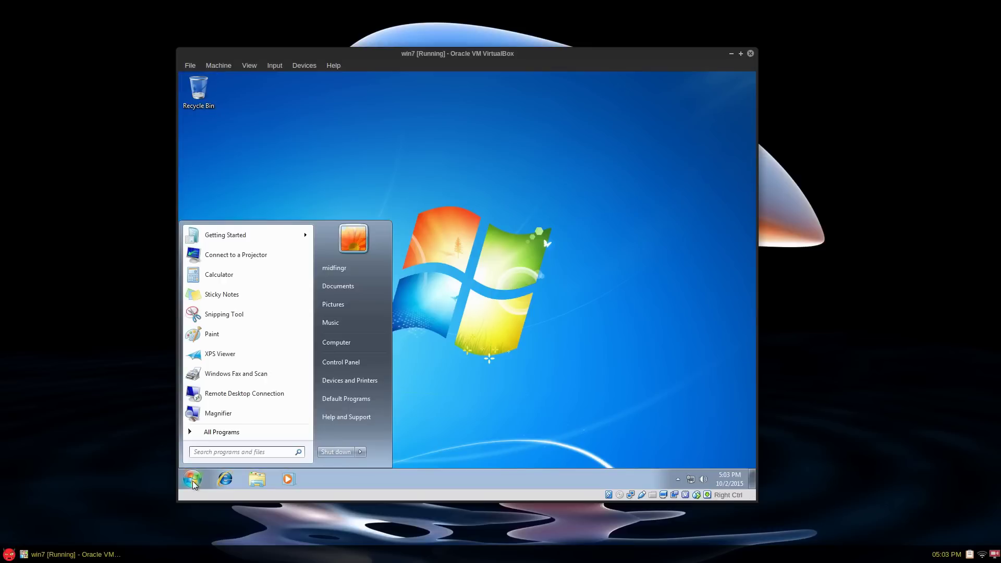
right_click(352, 345)
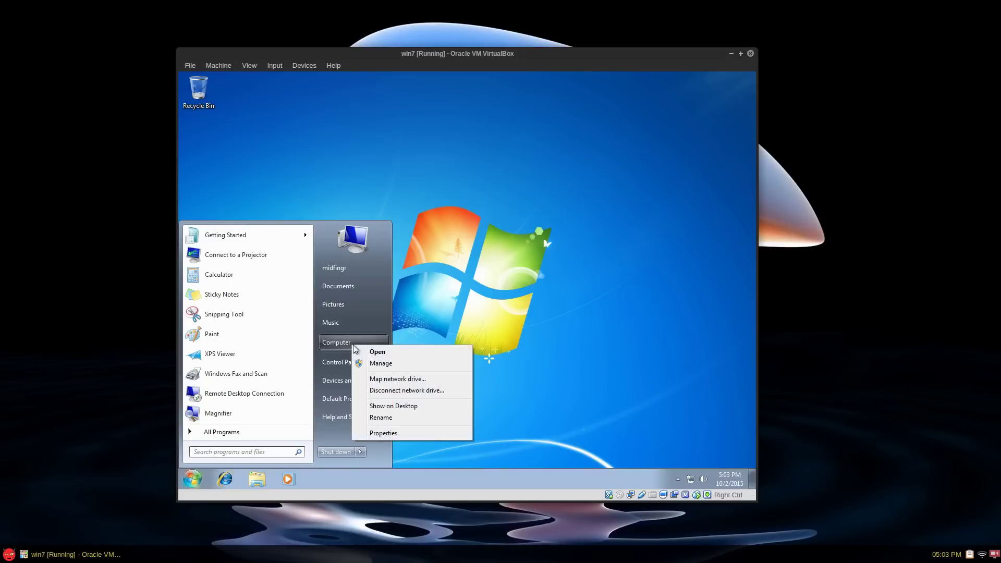
key("Escape")
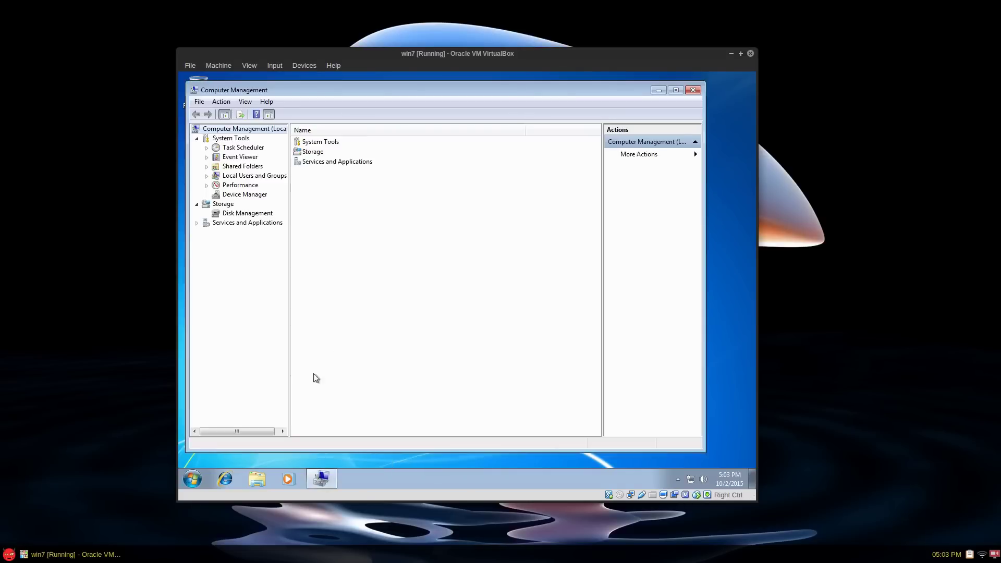
left_click(187, 484)
left_click(190, 484)
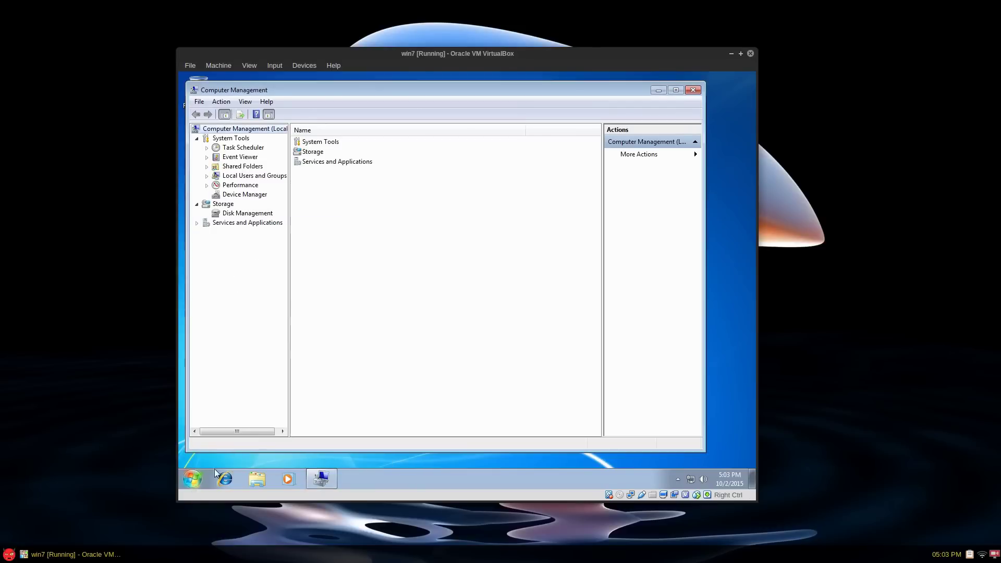
left_click(247, 214)
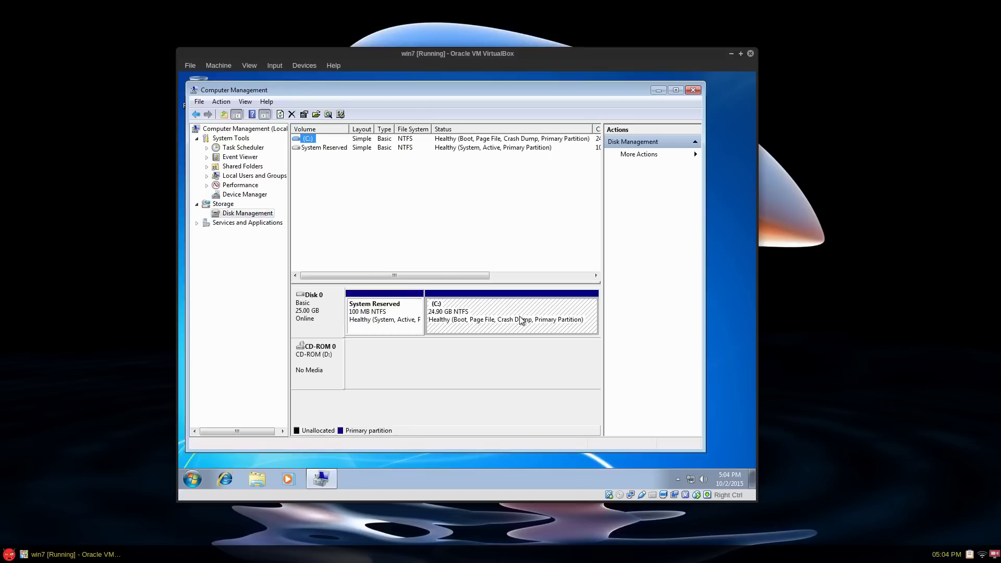
Step: Shrink the C: volume by 10000 MB, leaving 9.77 GB unallocated
right_click(521, 317)
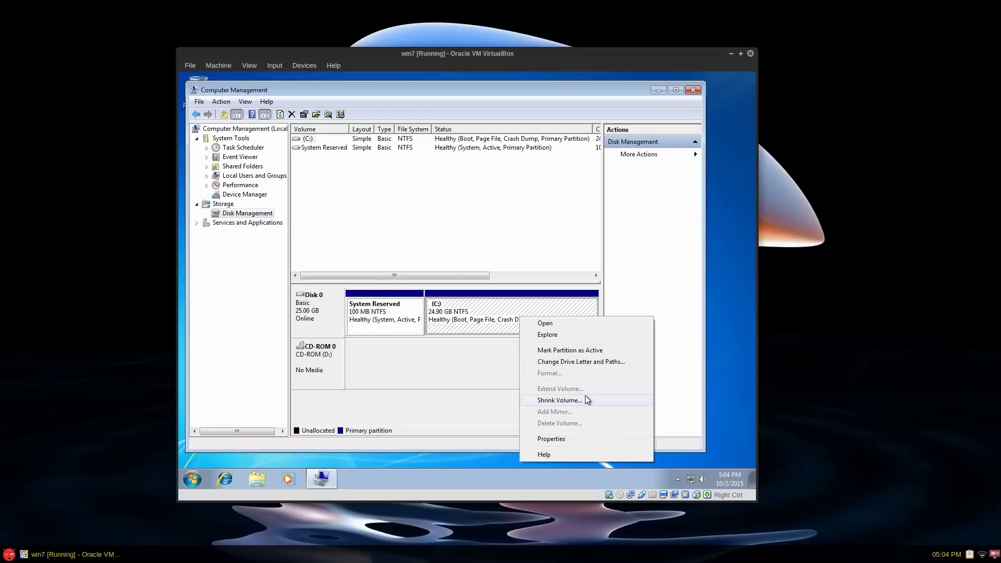
left_click(559, 400)
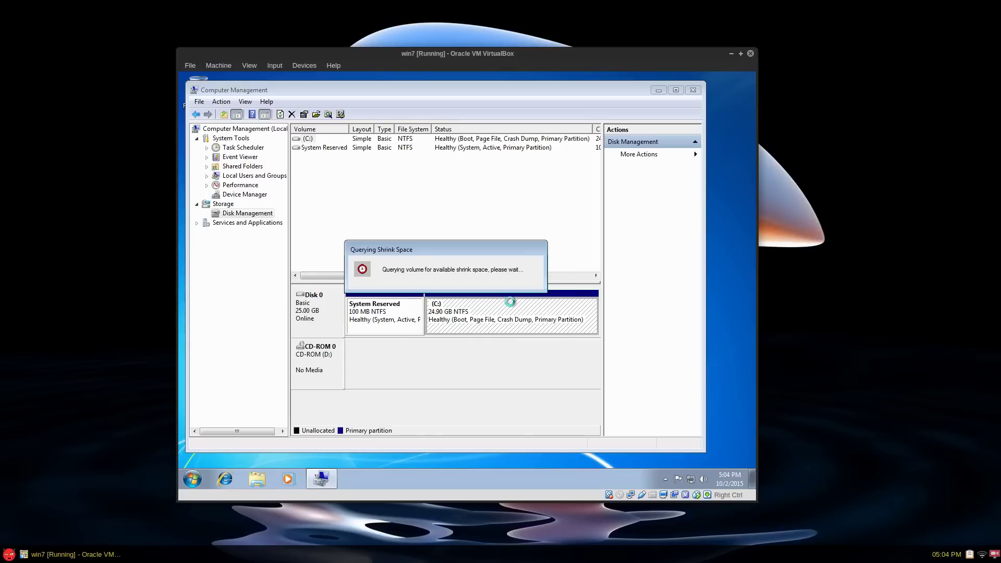
left_click(513, 243)
double_click(514, 244)
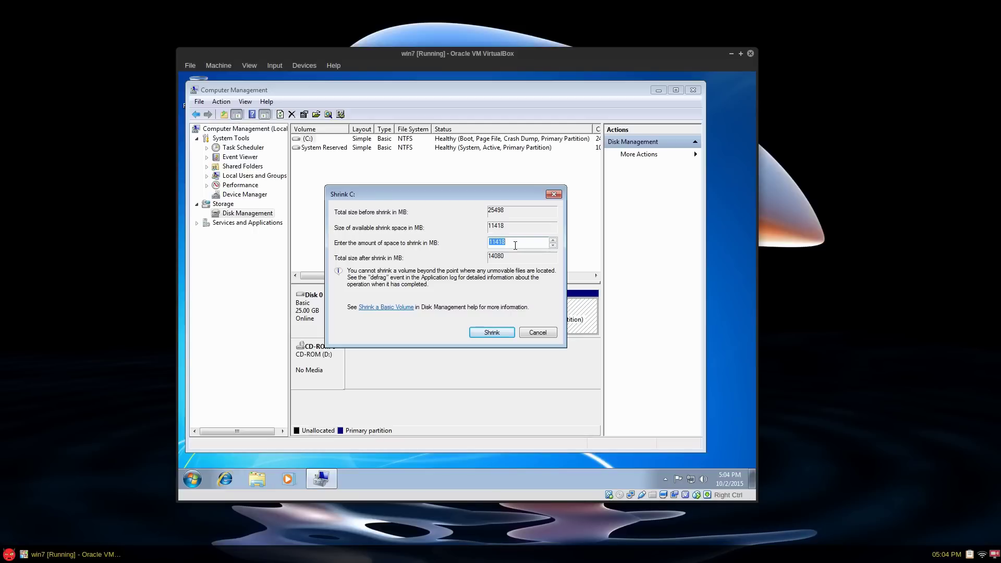
type("10000")
left_click(501, 331)
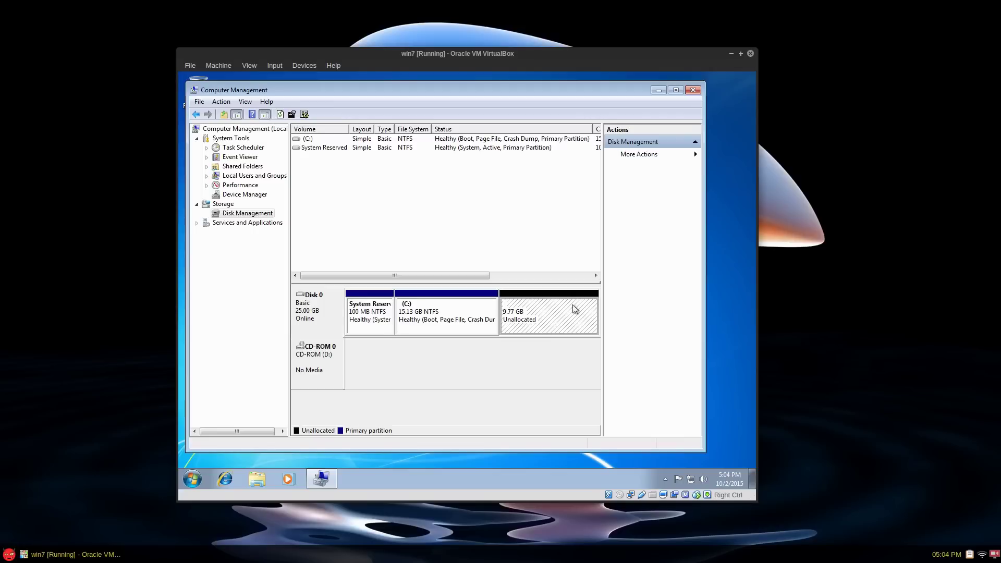
Step: Close Computer Management, insert the architect-201509-64bit ISO as drive D:, and browse it
left_click(692, 91)
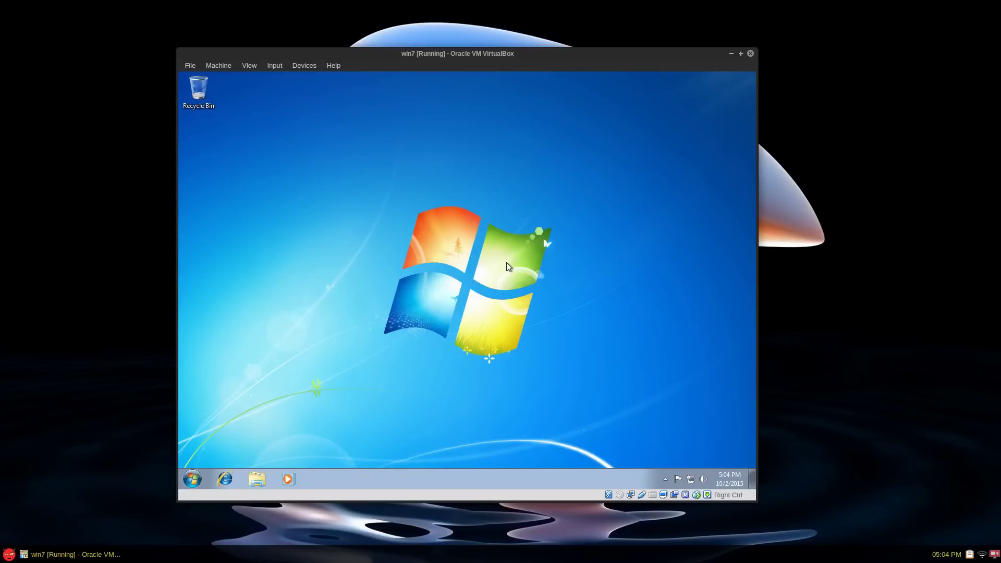
left_click(620, 495)
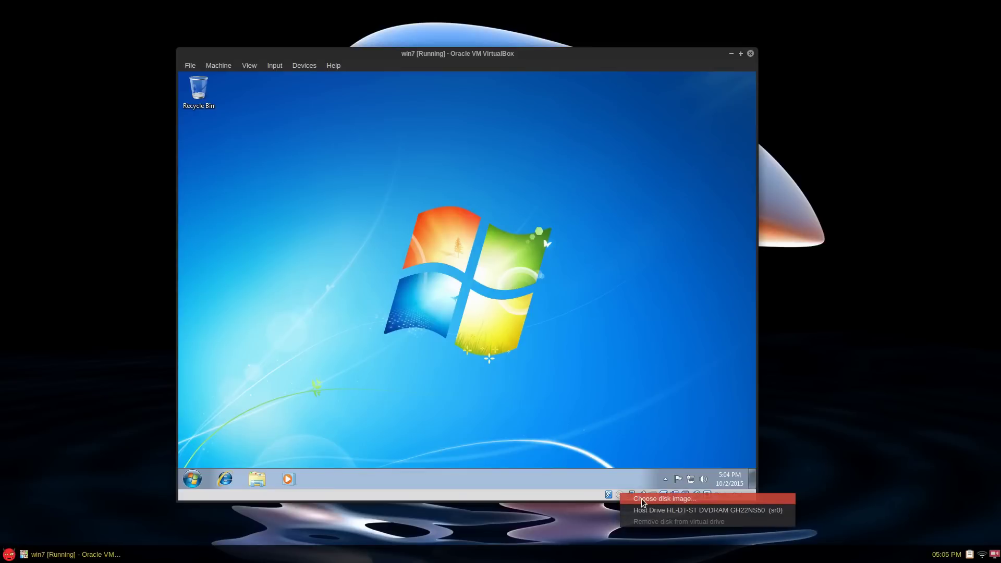
left_click(641, 499)
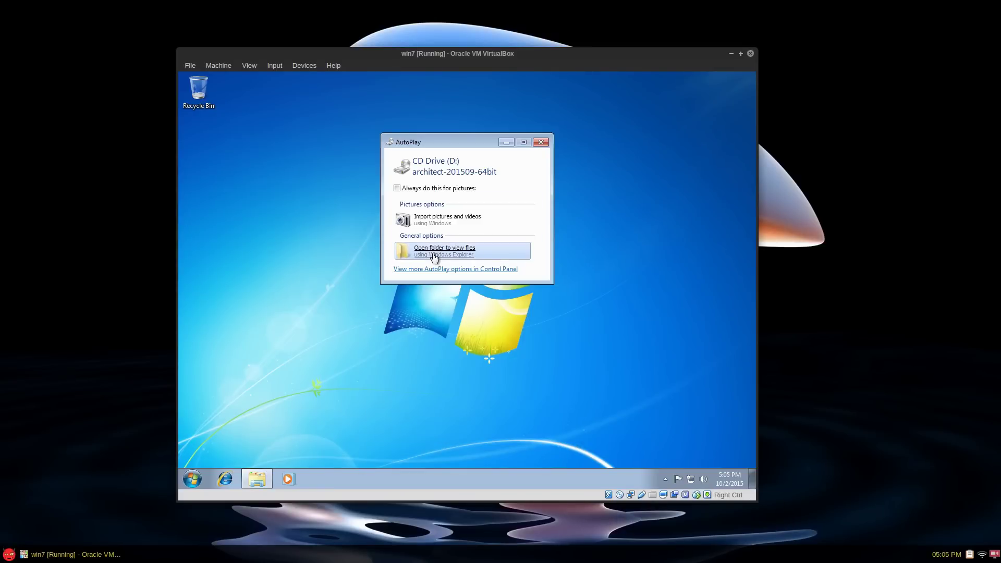
left_click(434, 251)
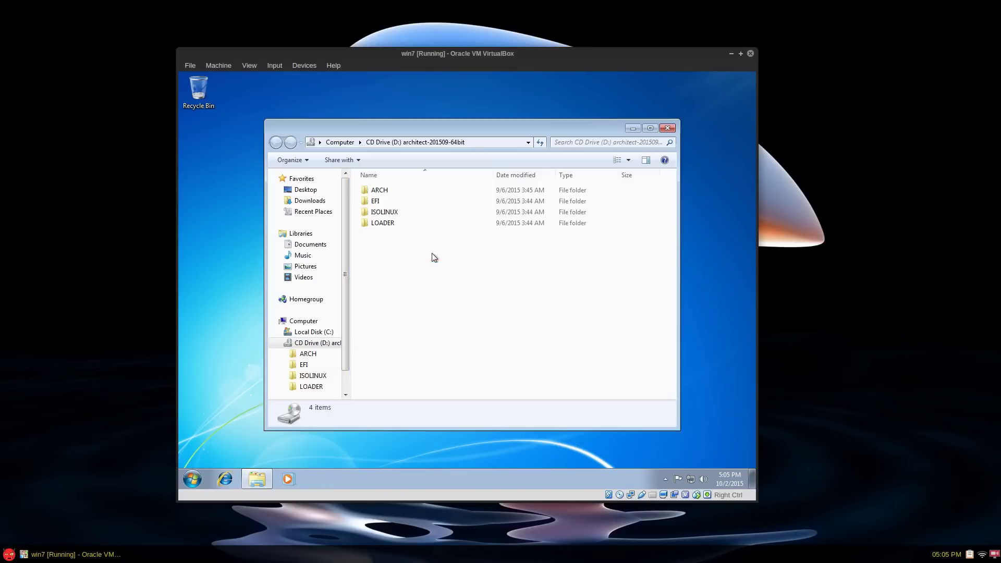
left_click(669, 129)
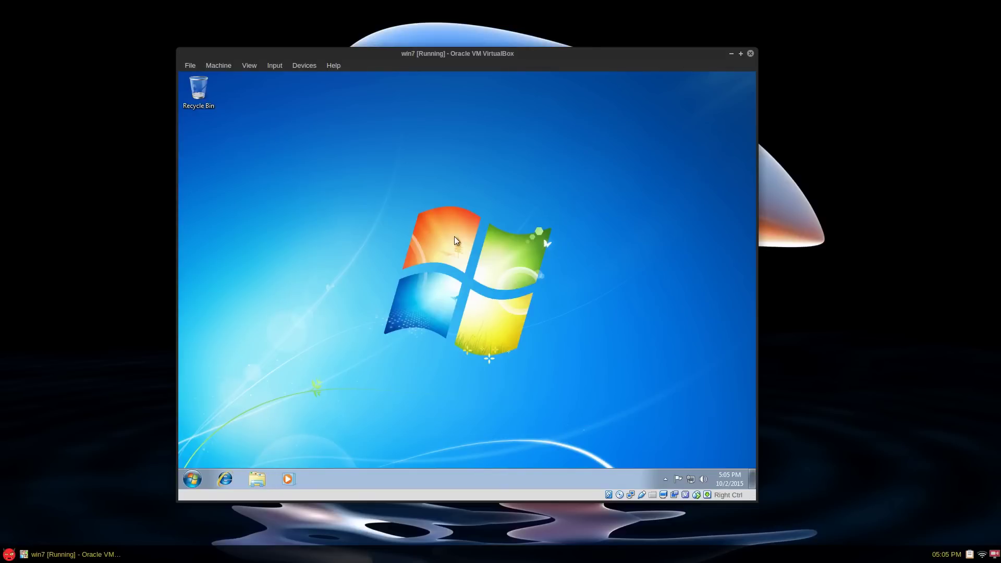
Step: Check the computer's System properties from Start, then close the window
left_click(192, 479)
right_click(337, 343)
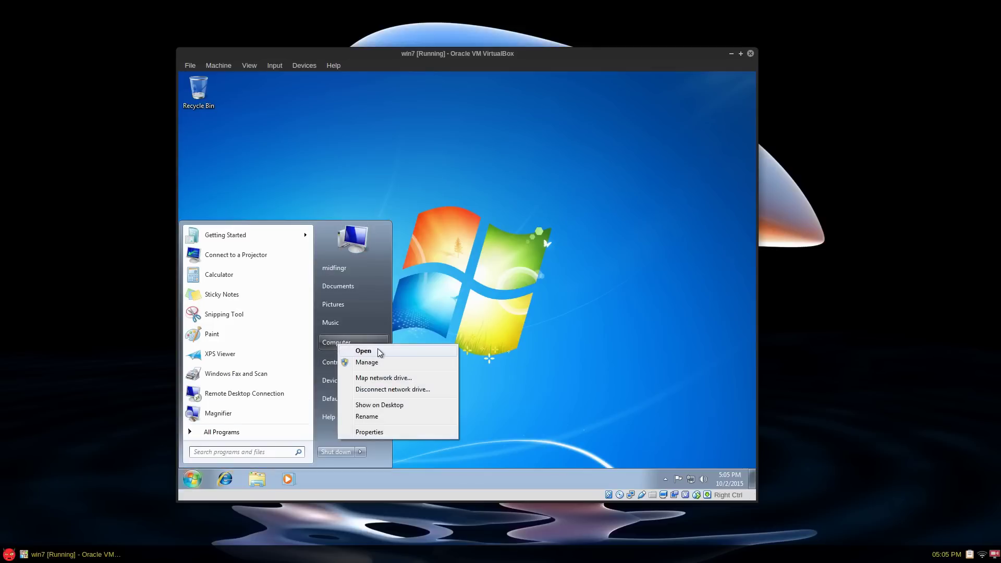
left_click(399, 433)
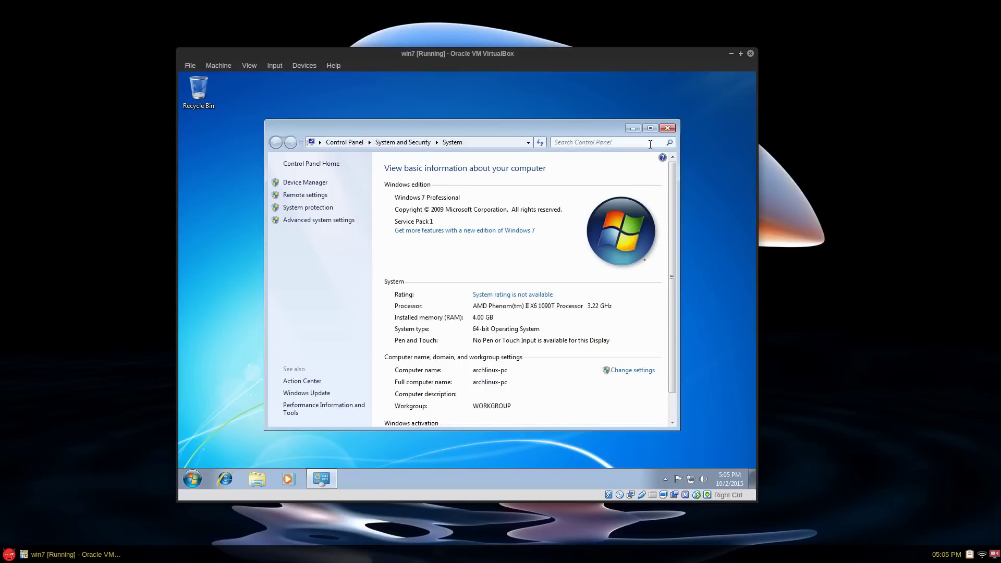
left_click(668, 129)
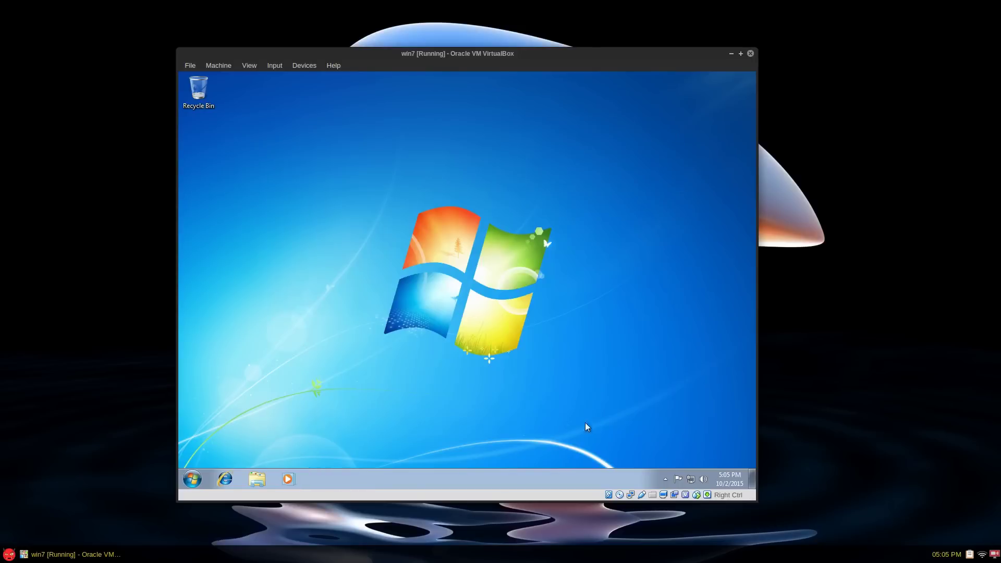
Step: Restart Windows 7 from the Start menu's Shut down options
mouse_move(621, 496)
left_click(193, 479)
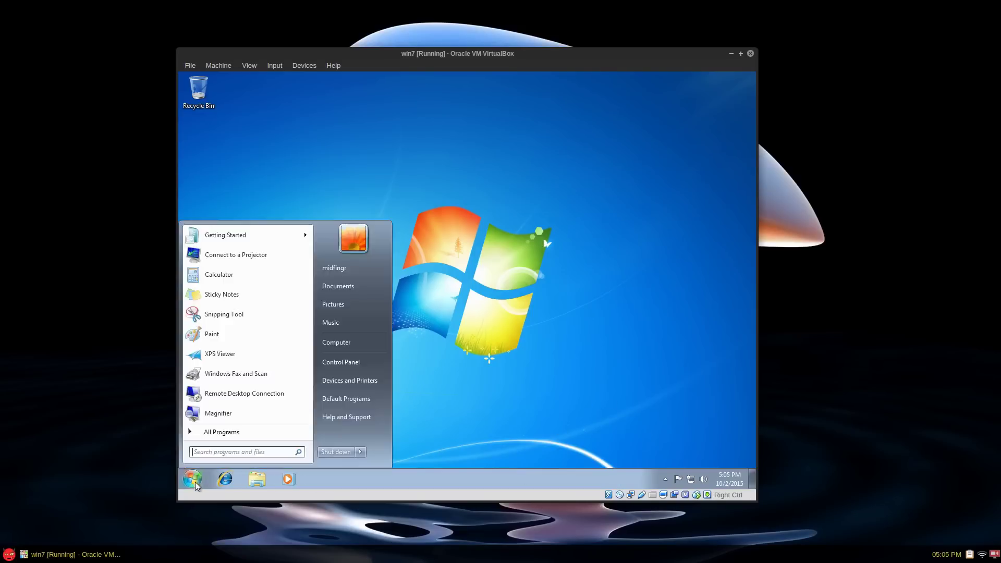
left_click(361, 452)
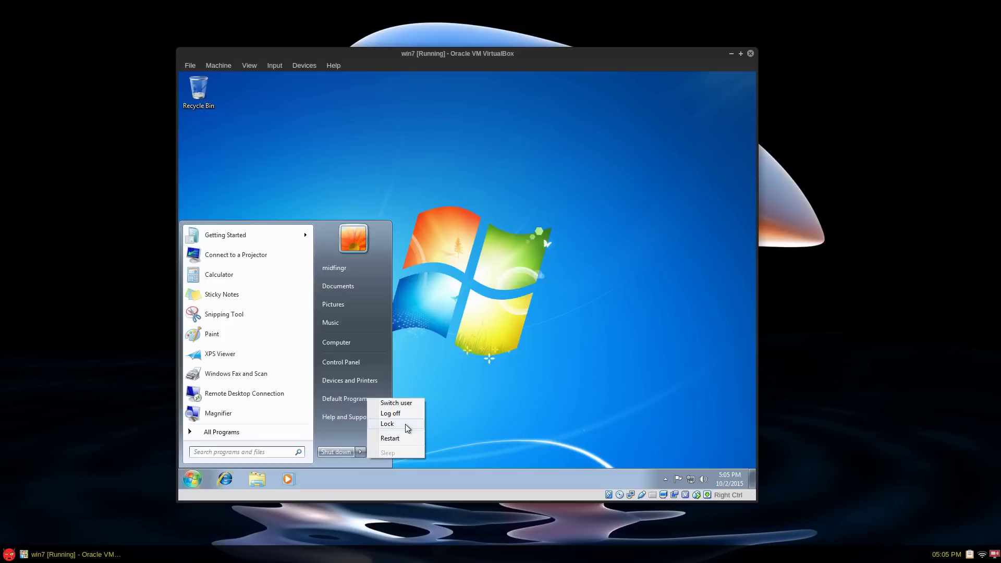
left_click(405, 439)
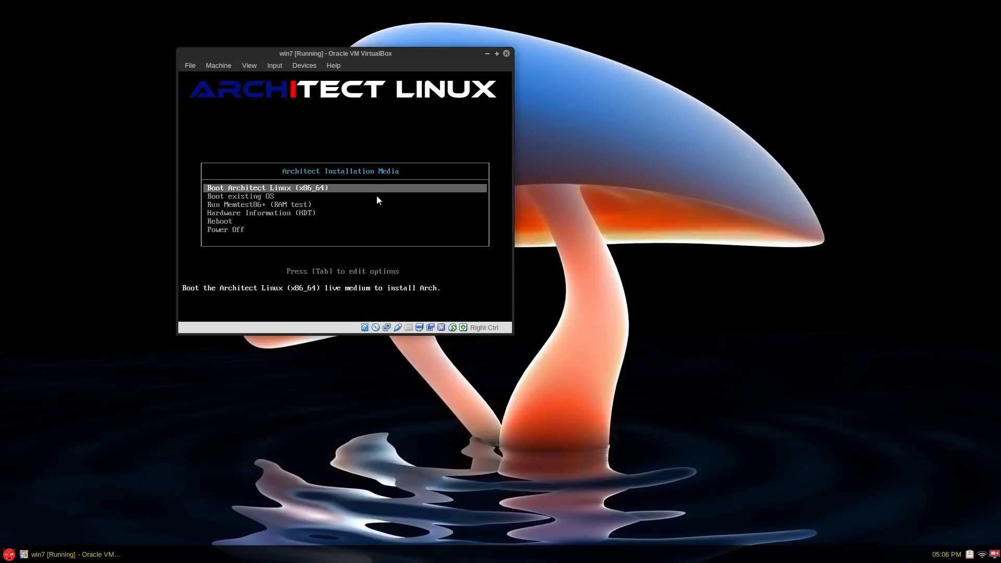
Step: Append the extra vga option to the Boot Architect Linux kernel line and boot
key("Tab")
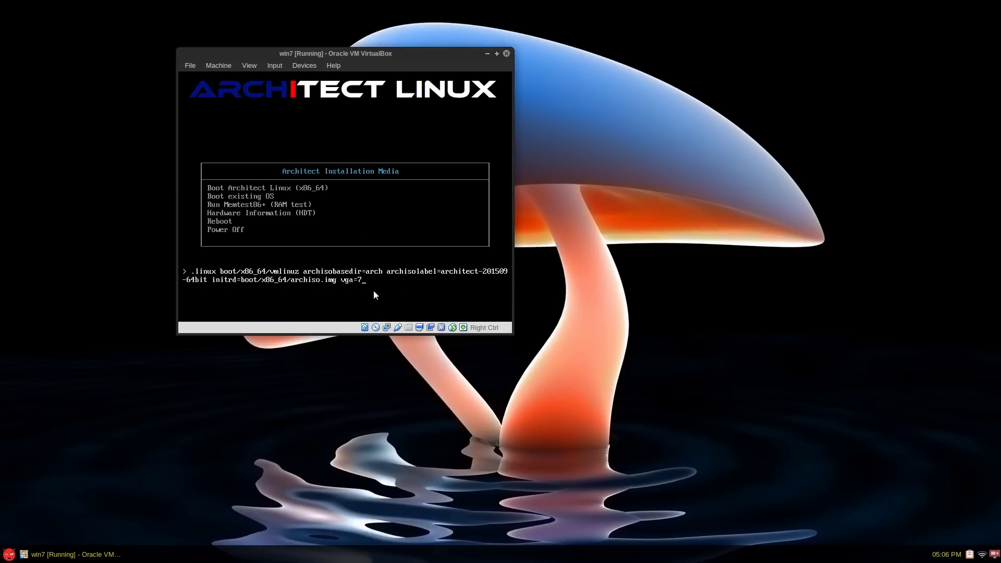
key("Return")
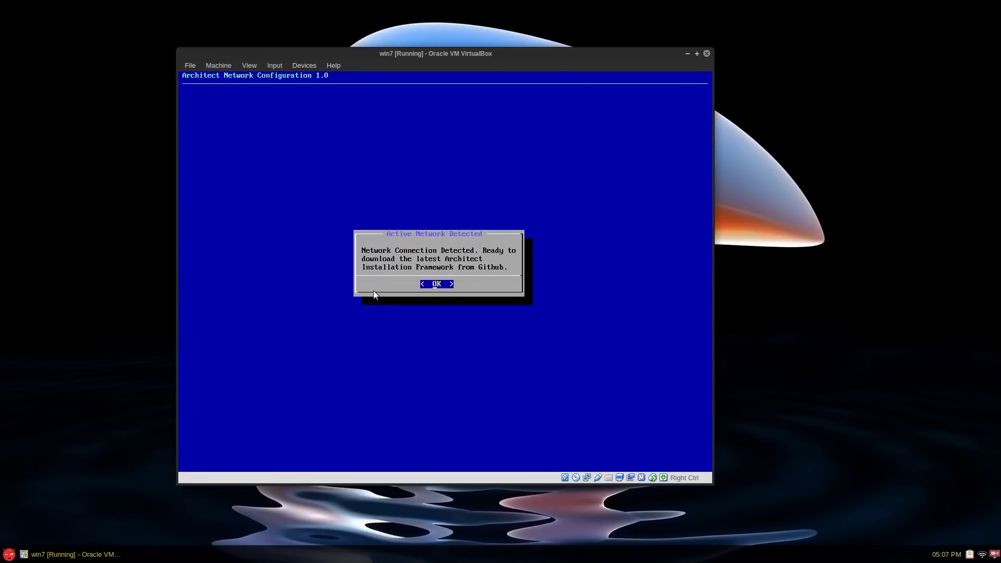
Step: Accept downloading the latest installation framework and keep English as the installer language
key("Return")
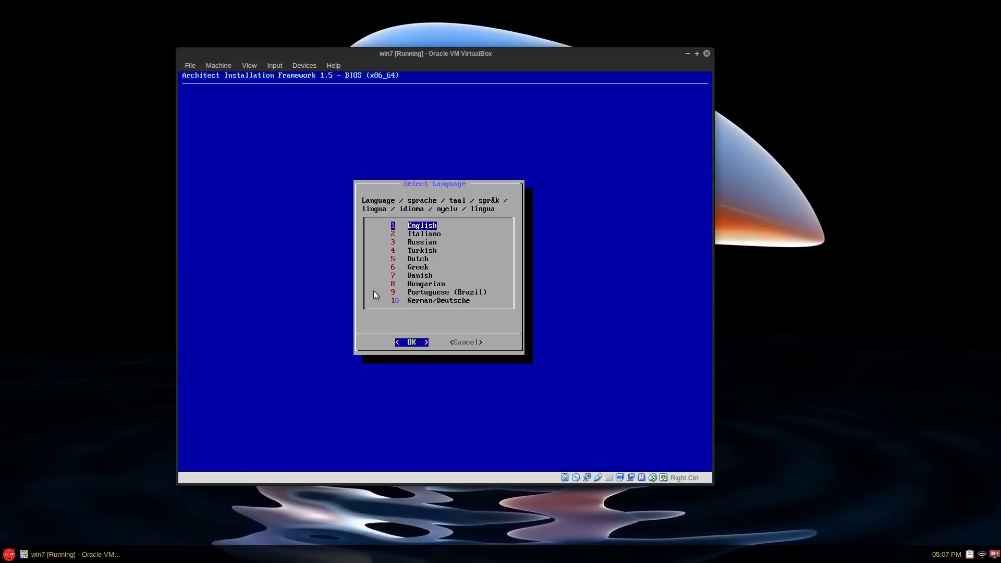
key("Return")
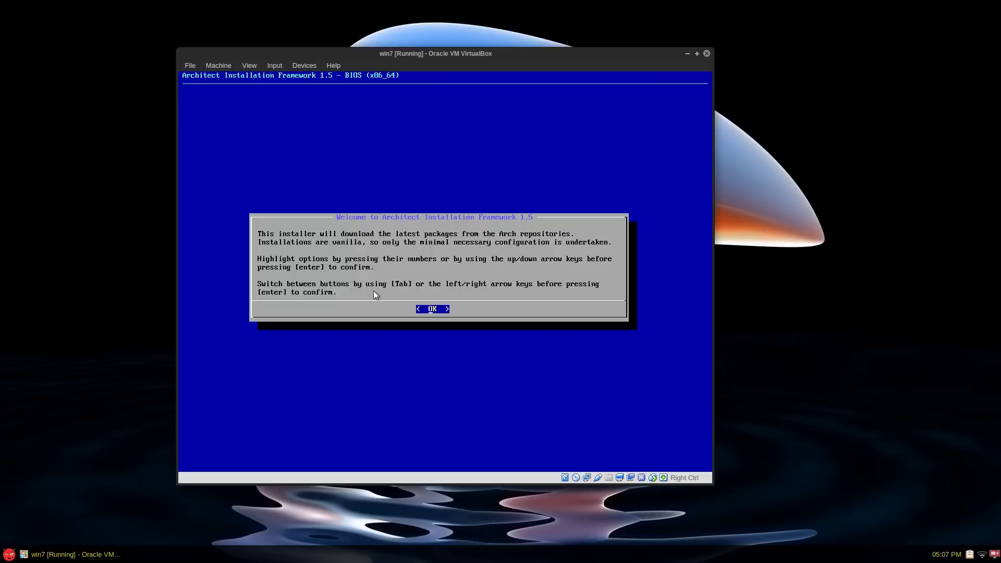
Step: Set the console keymap to us and the desktop keymap to us_English-US
key("Return")
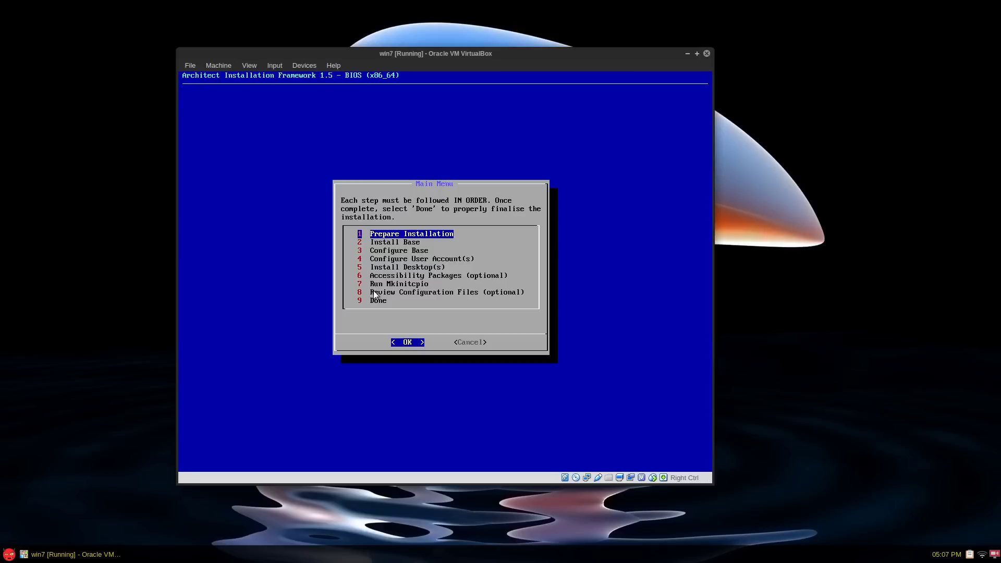
key("Return")
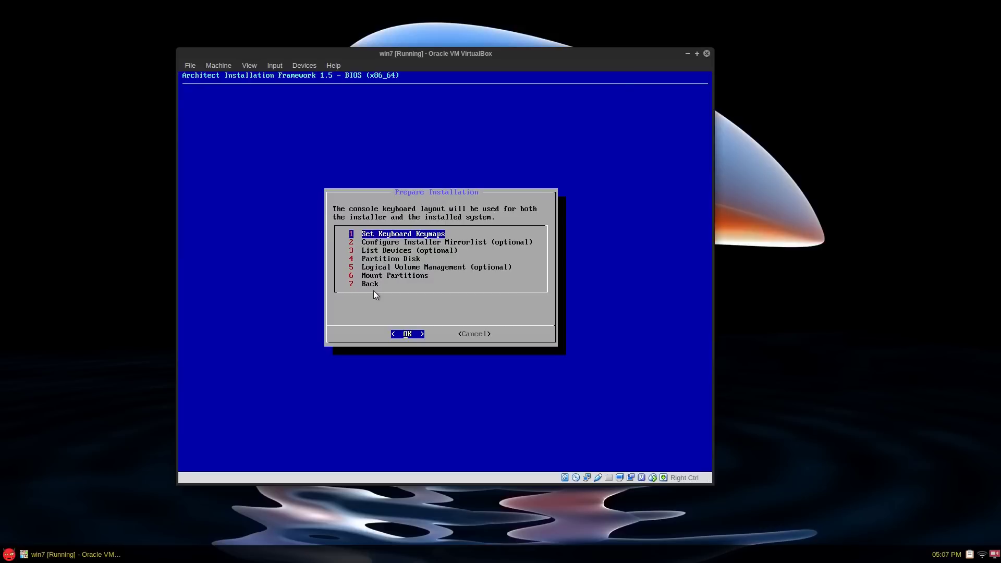
key("Return")
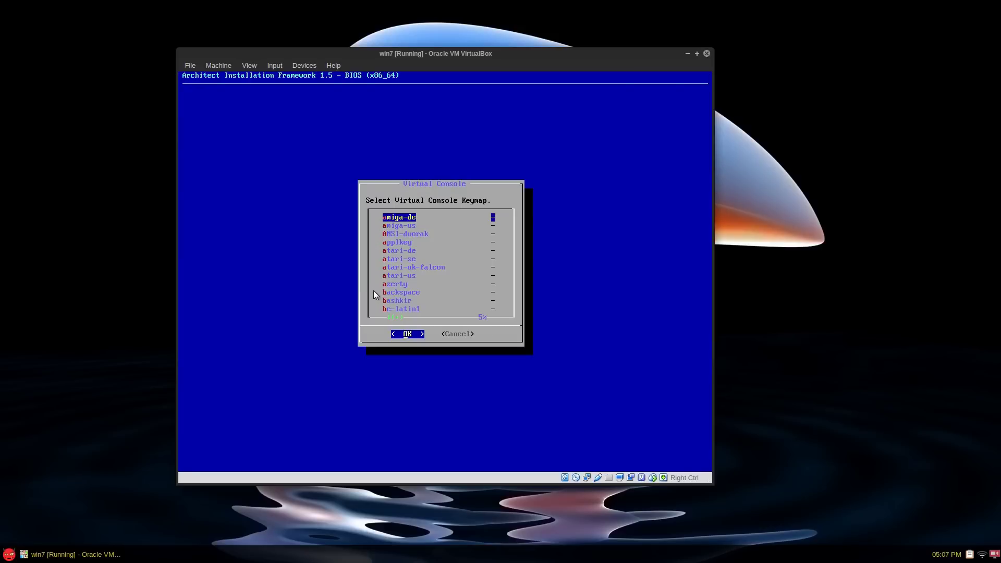
key("u")
key("Down")
key("Down")
key("Up")
key("Up")
key("Return")
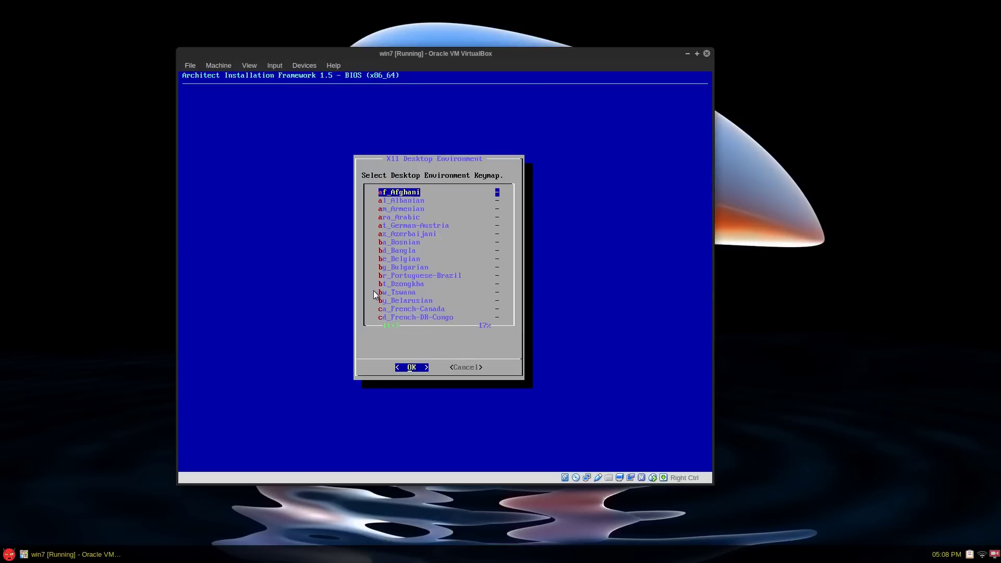
key("u")
key("Down")
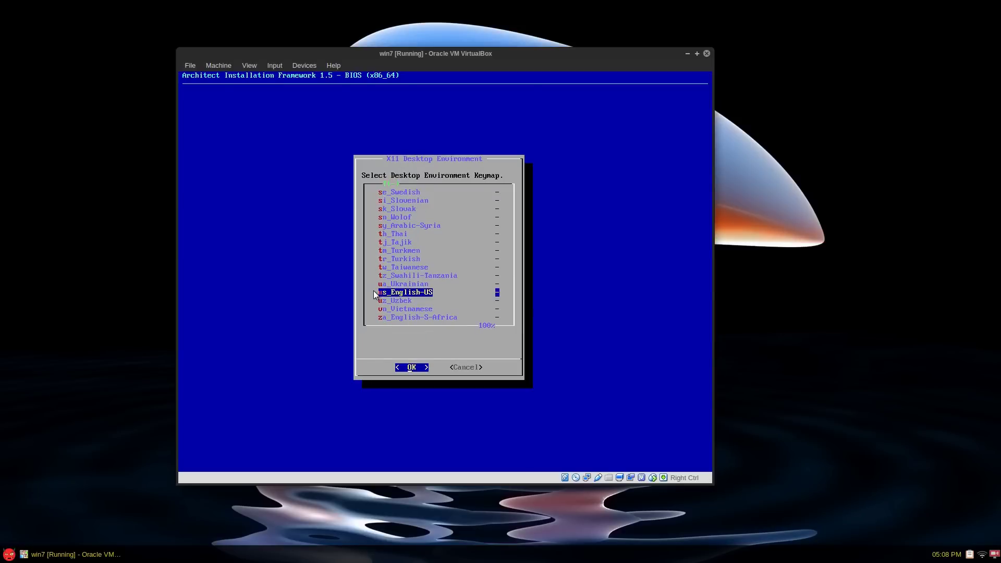
key("Return")
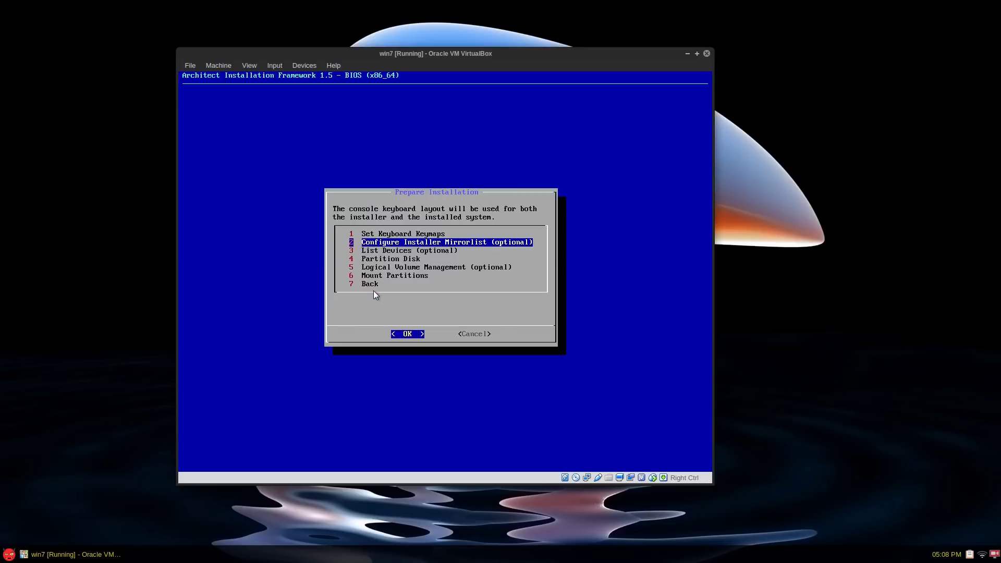
Step: Generate a CA_Canada mirrorlist by country and use it for the installer
key("Return")
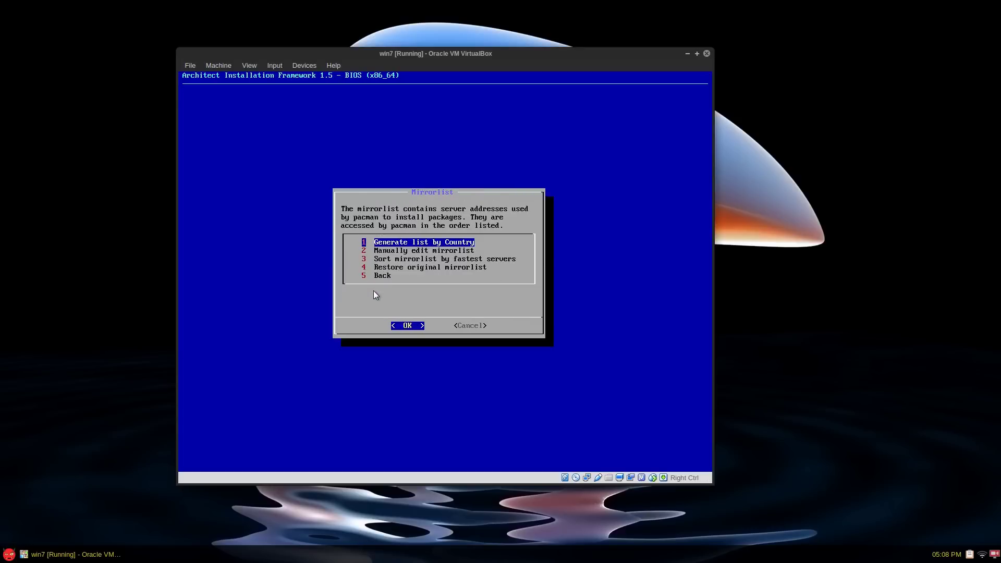
key("Return")
key("Down")
key("Down")
key("Down")
key("Down")
key("Down")
key("Down")
key("Return")
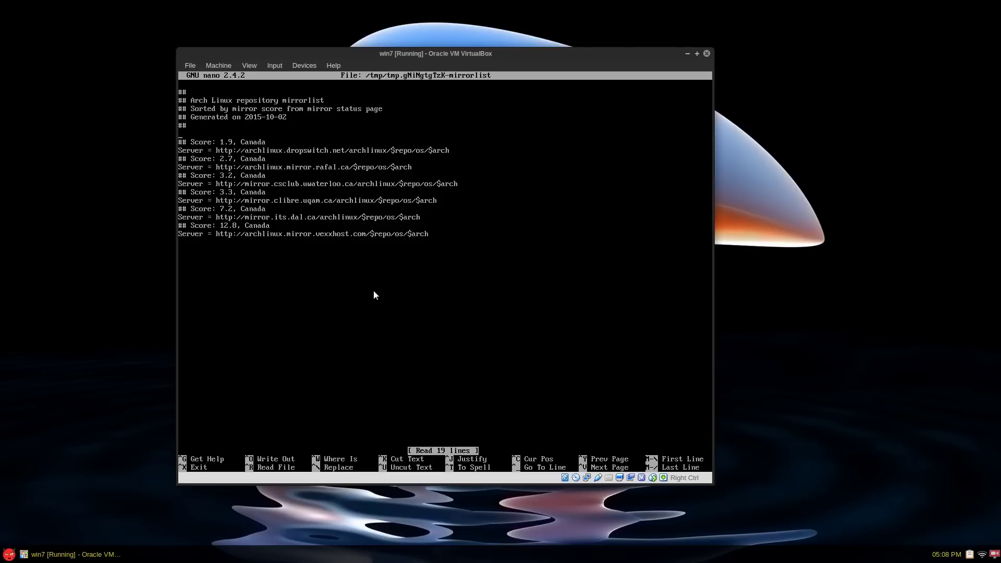
key("ctrl+x")
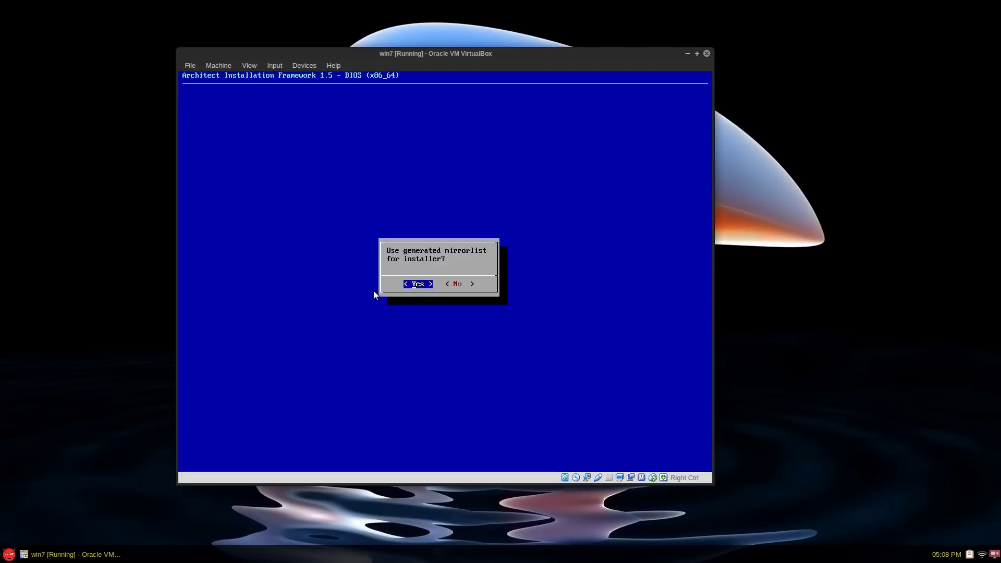
key("Return")
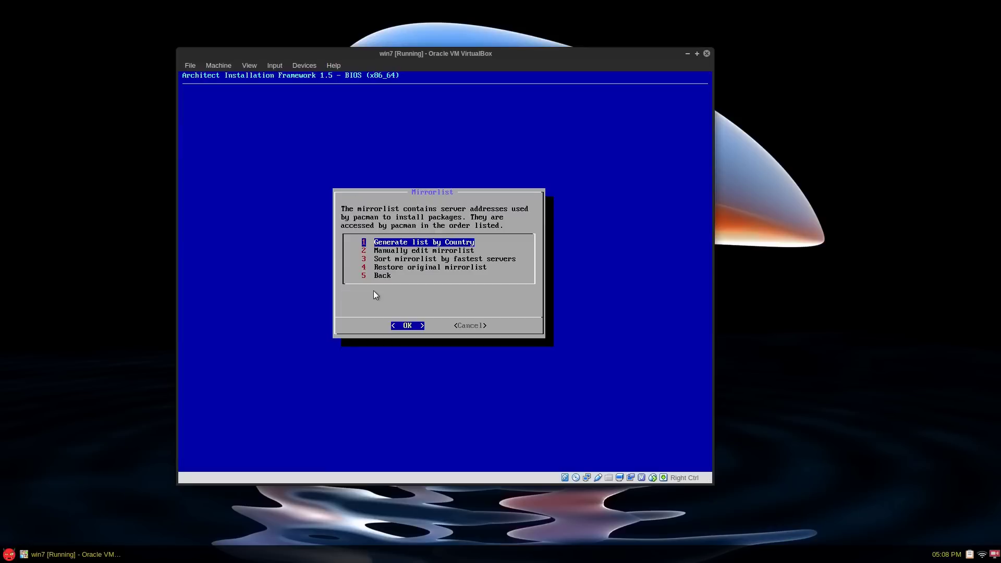
Step: Sort the mirrorlist by fastest servers
key("Down")
key("Down")
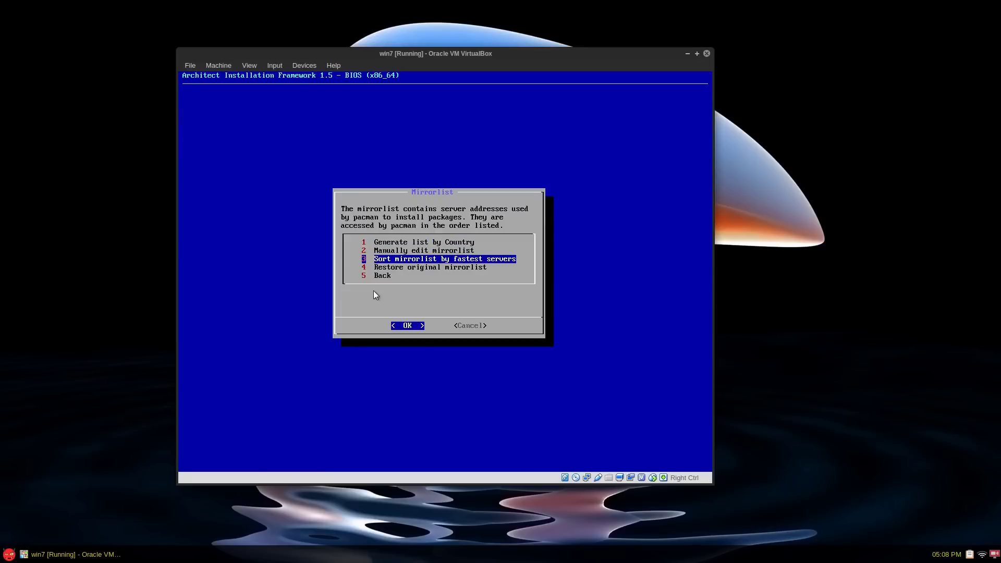
key("Return")
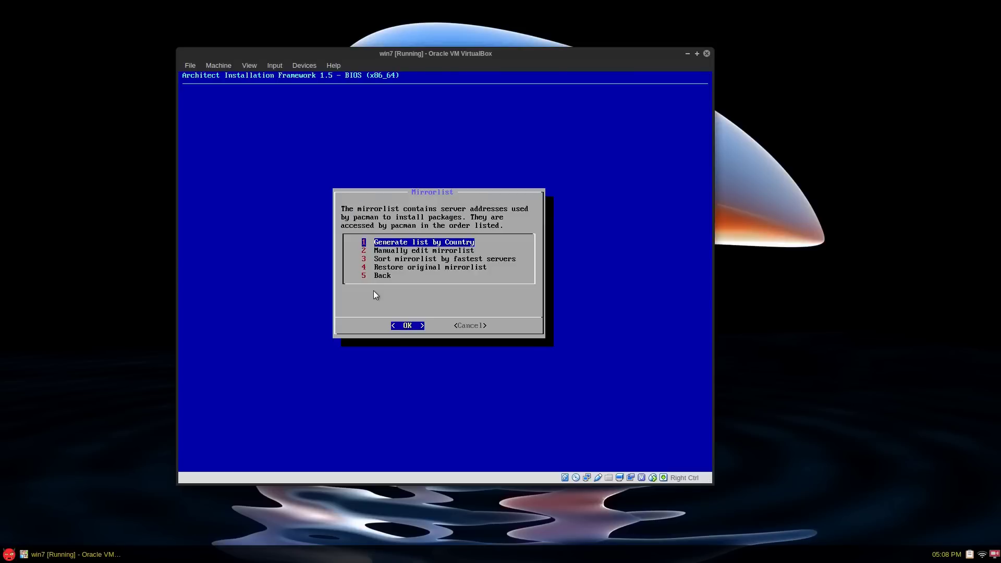
key("Down")
key("Down")
key("Down")
key("Down")
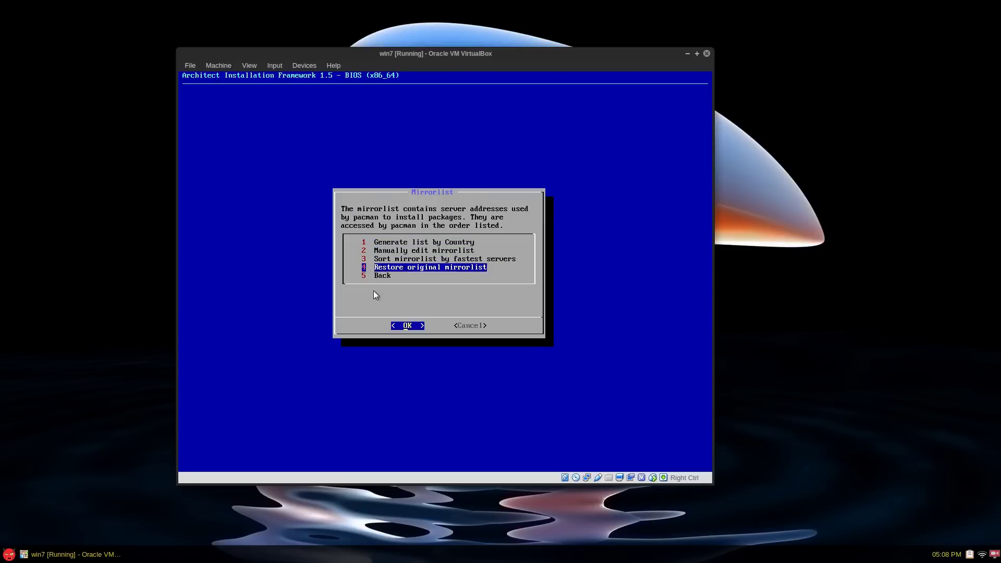
Step: Go back to Prepare Installation and list devices, showing NTFS sda1 (100M) and sda2 (15.1G)
key("Return")
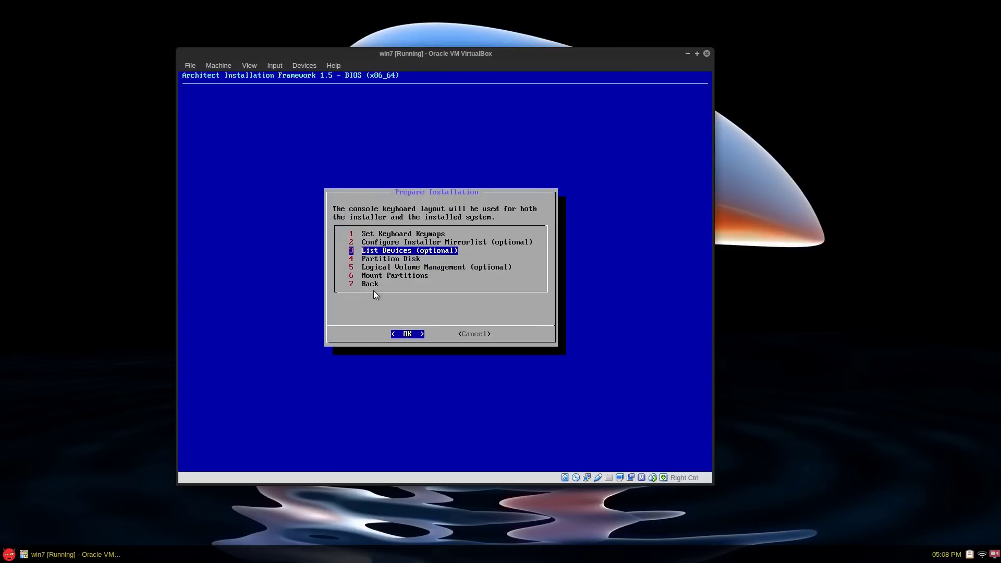
key("Return")
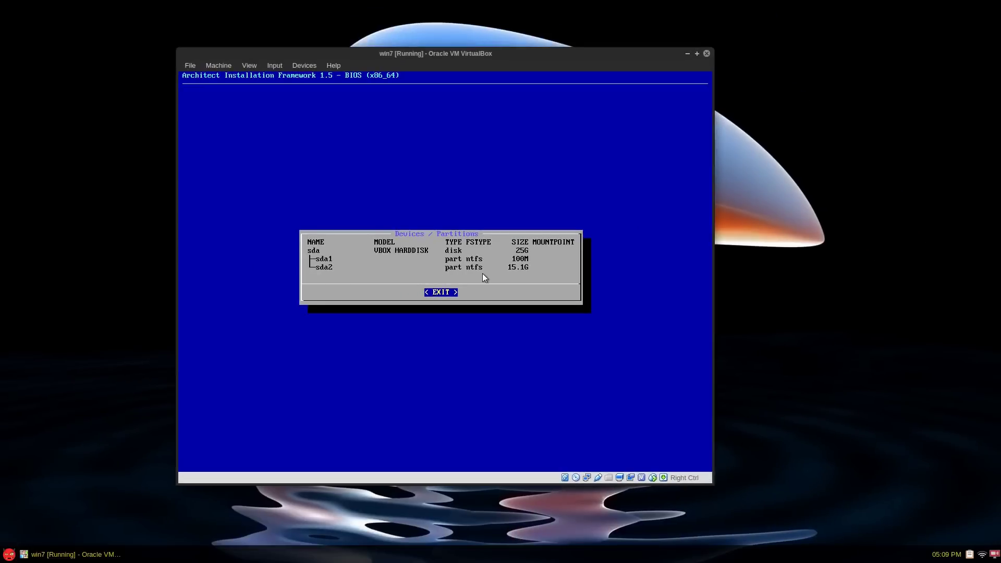
Step: Exit the device list, partition /dev/sda, and launch FDisk (BIOS & UEFI)
key("Return")
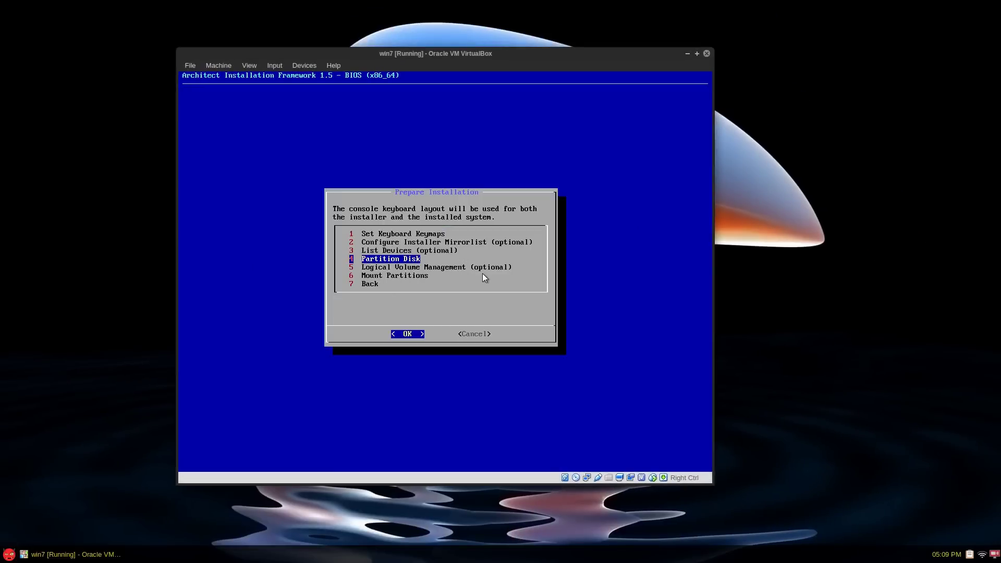
key("Return")
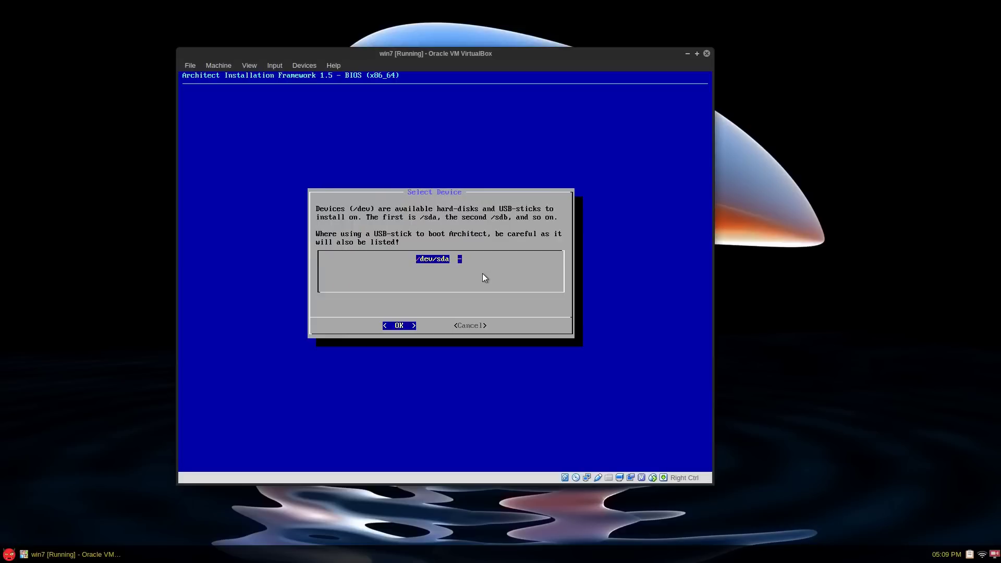
key("Return")
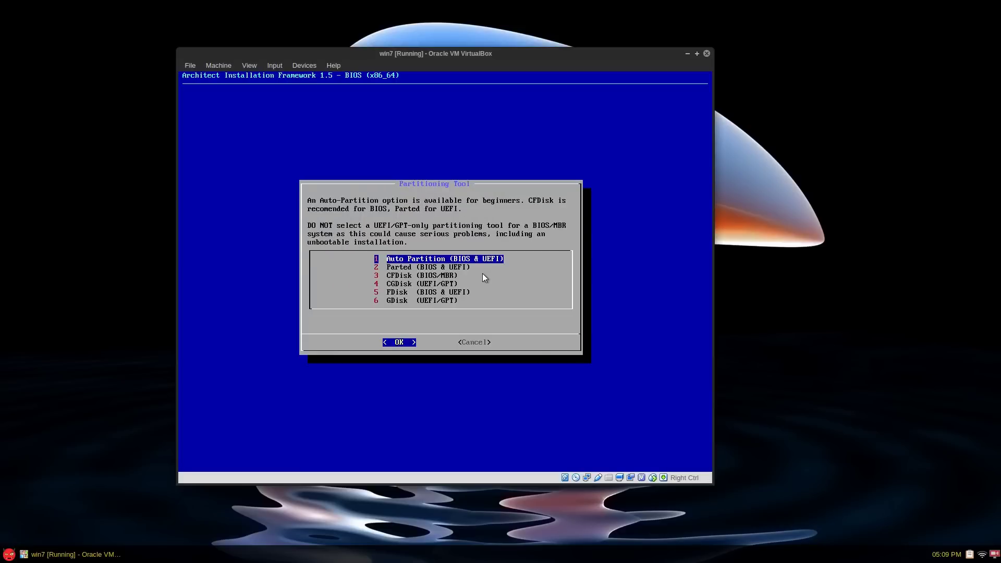
key("Down")
key("Down")
key("Down")
key("Down")
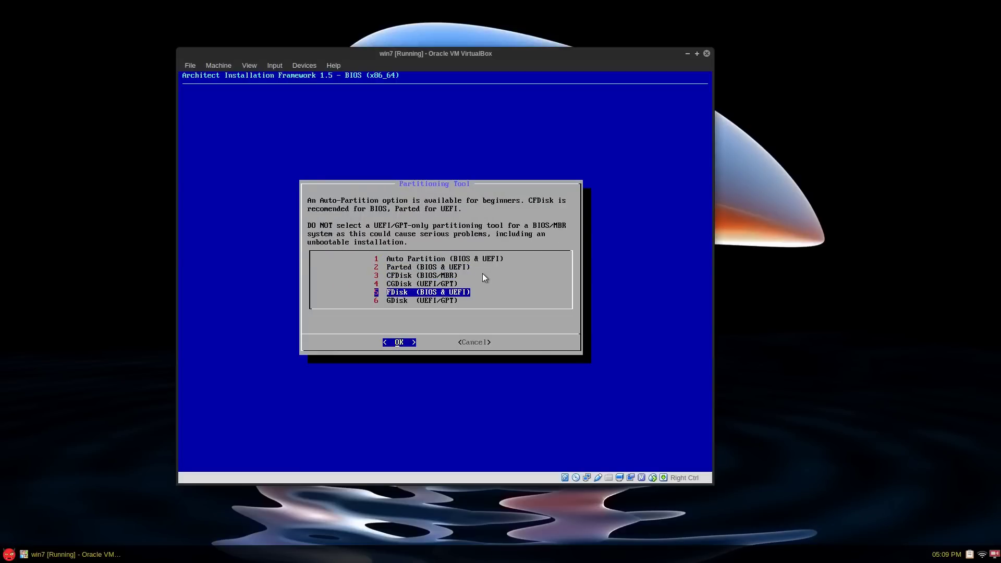
key("Up")
key("Up")
key("Up")
key("Up")
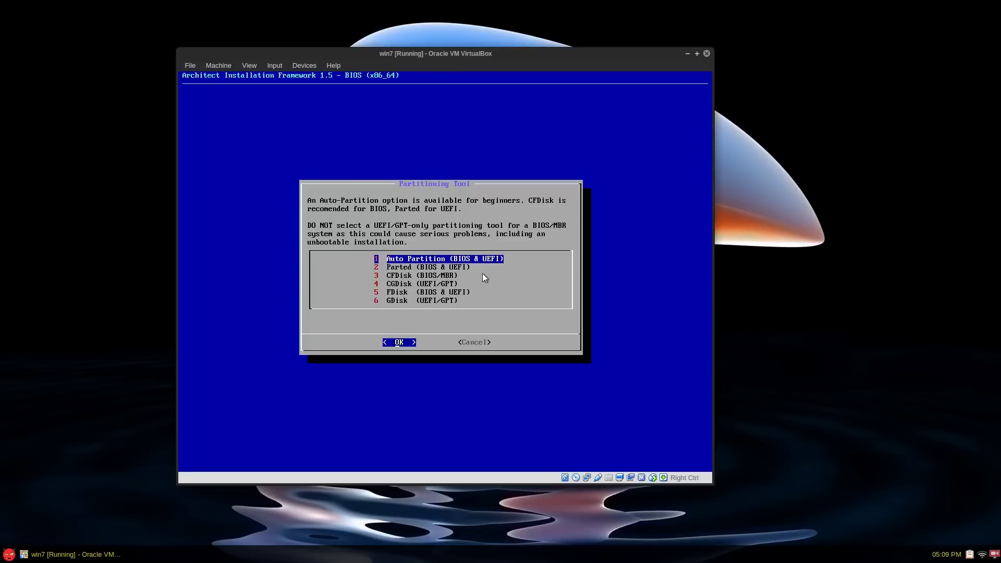
key("Down")
key("Up")
key("Down")
key("Down")
key("Down")
key("Down")
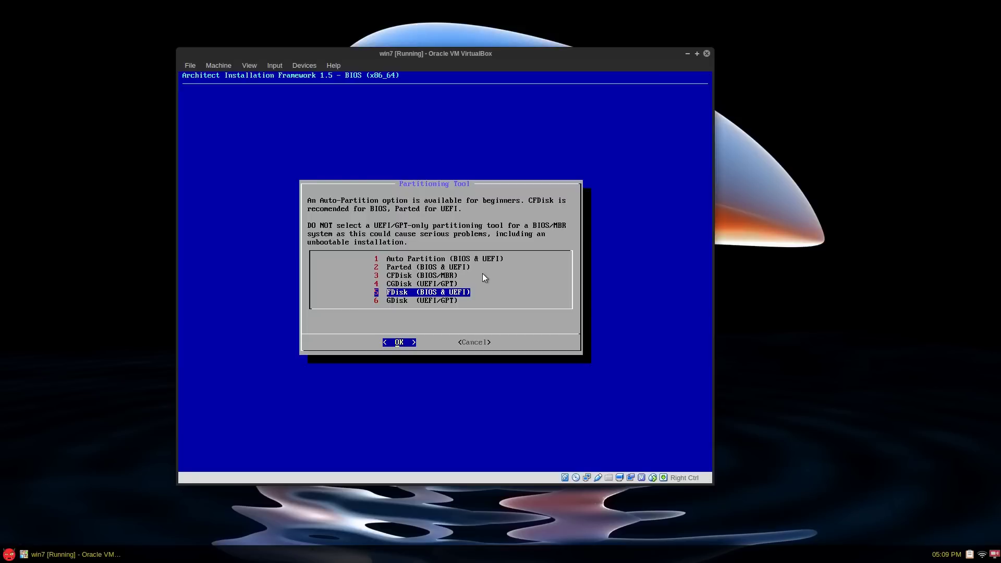
key("Return")
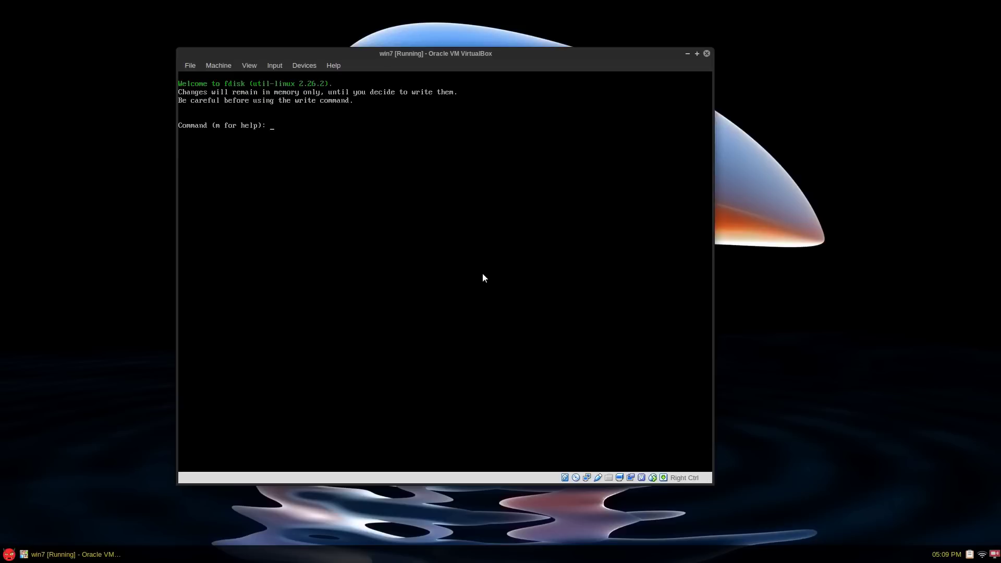
Step: In fdisk, add a 9.8 GiB primary partition 3 with default sectors, then write the table
key("Return")
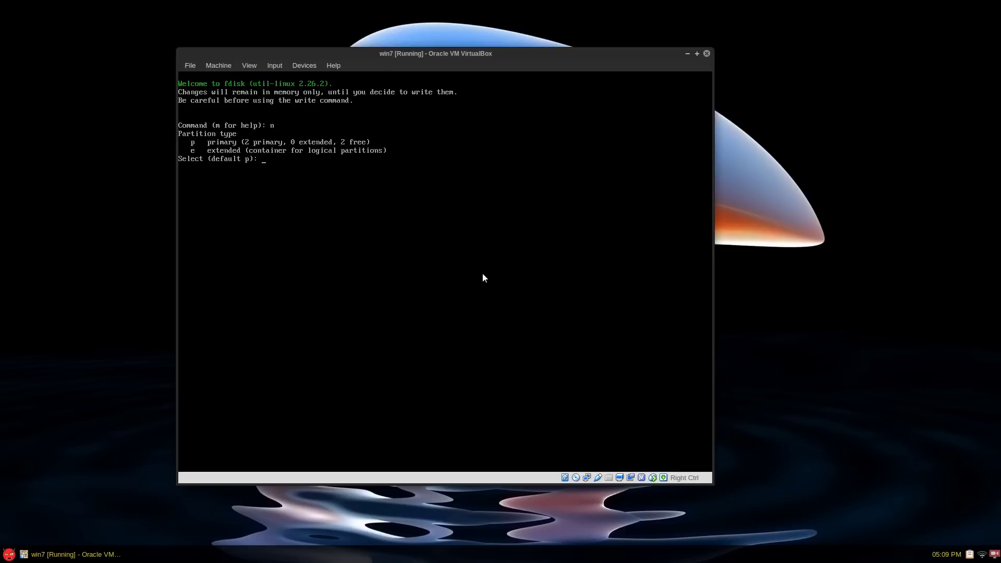
type("e")
key("Return")
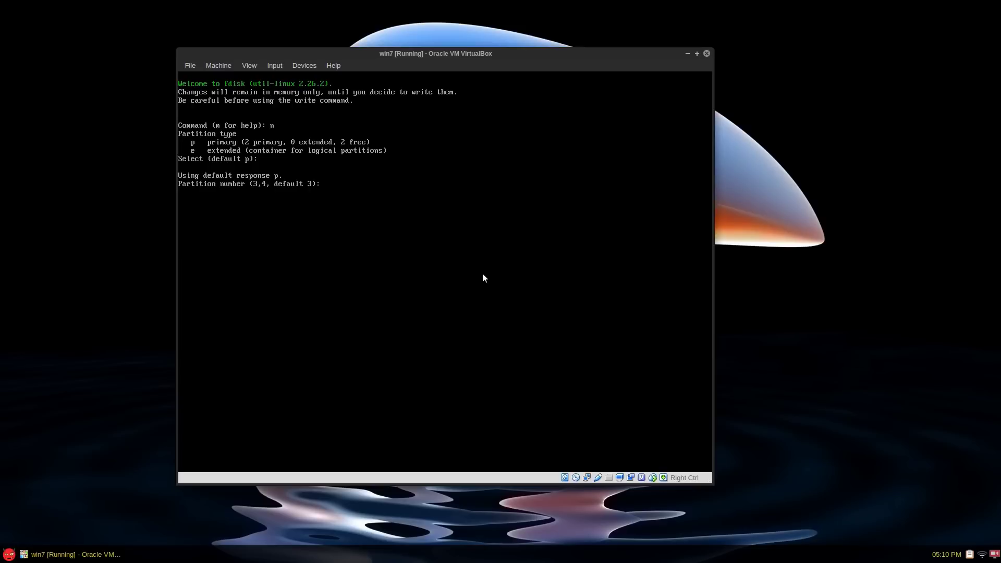
key("Return")
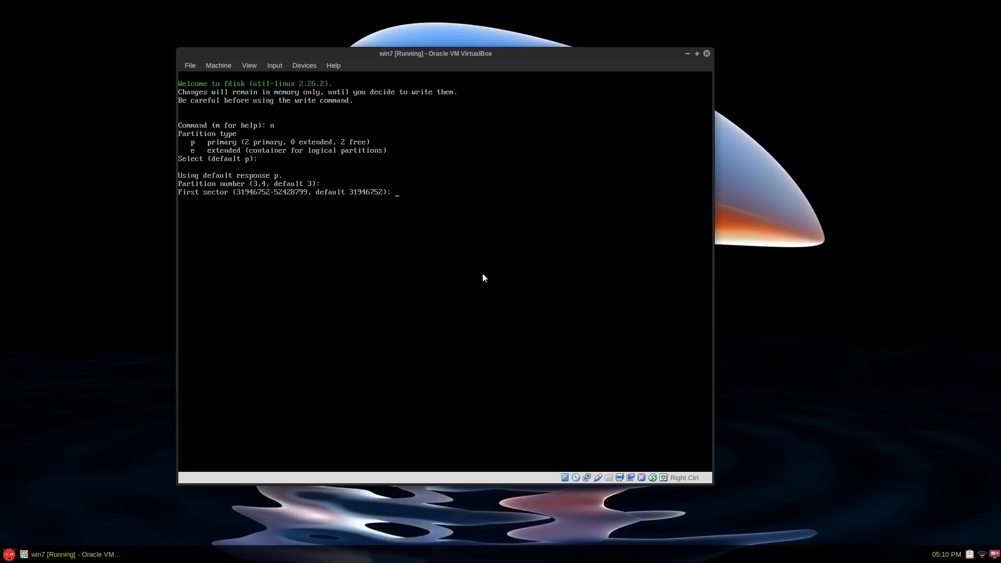
key("Return")
key("Return")
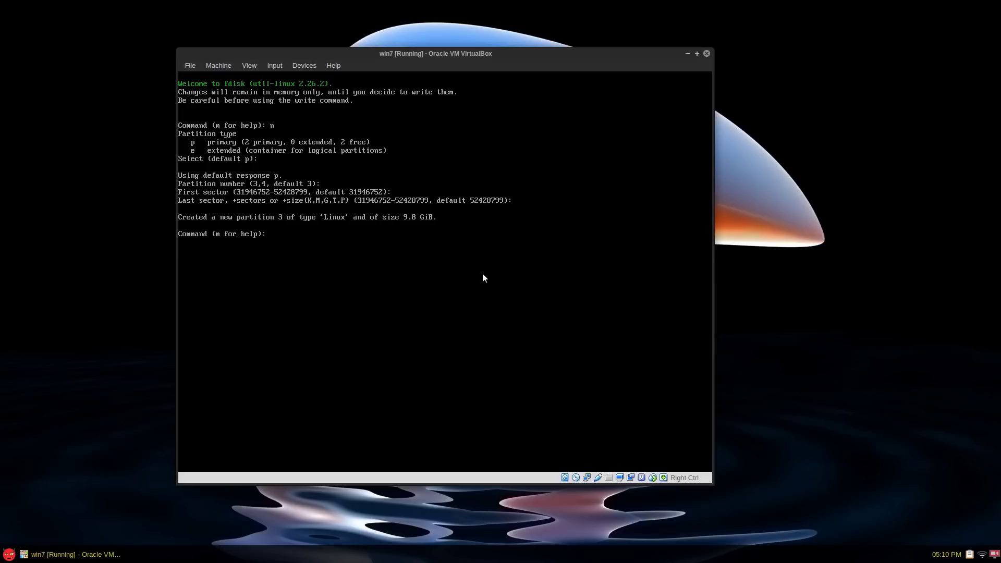
type("w")
key("Return")
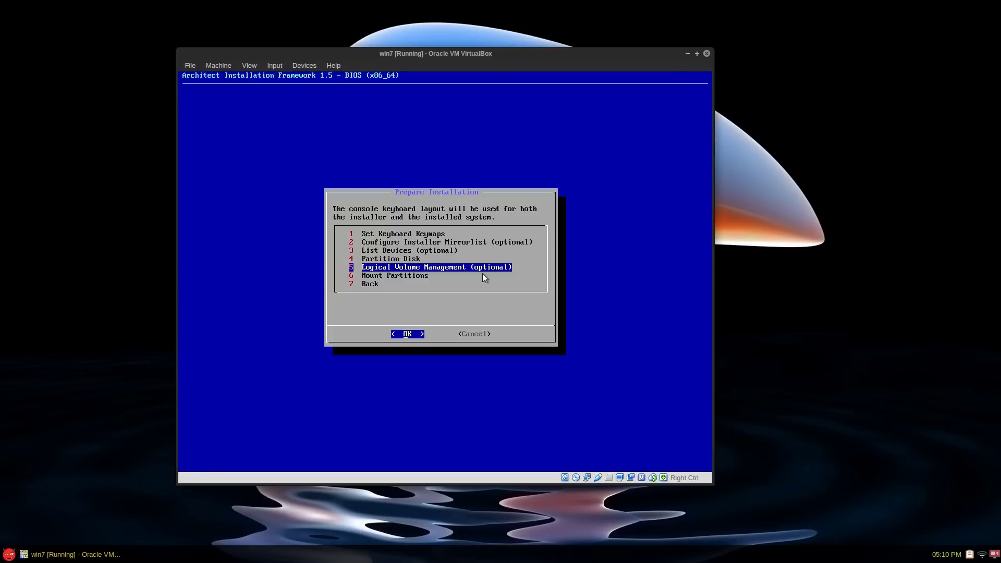
Step: Start Mount Partitions and choose sda3 as the root partition
key("Down")
key("Up")
key("Down")
key("Return")
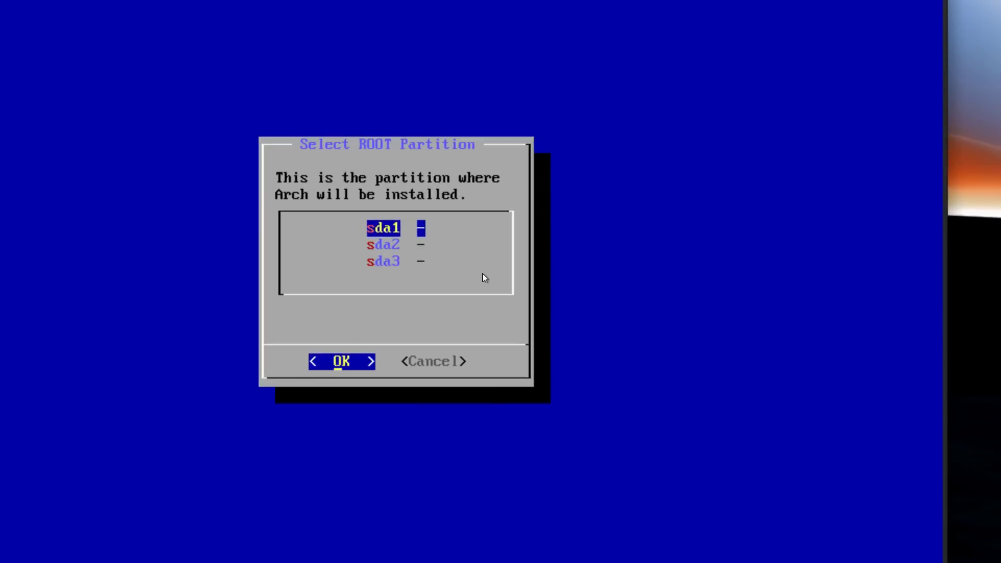
key("Down")
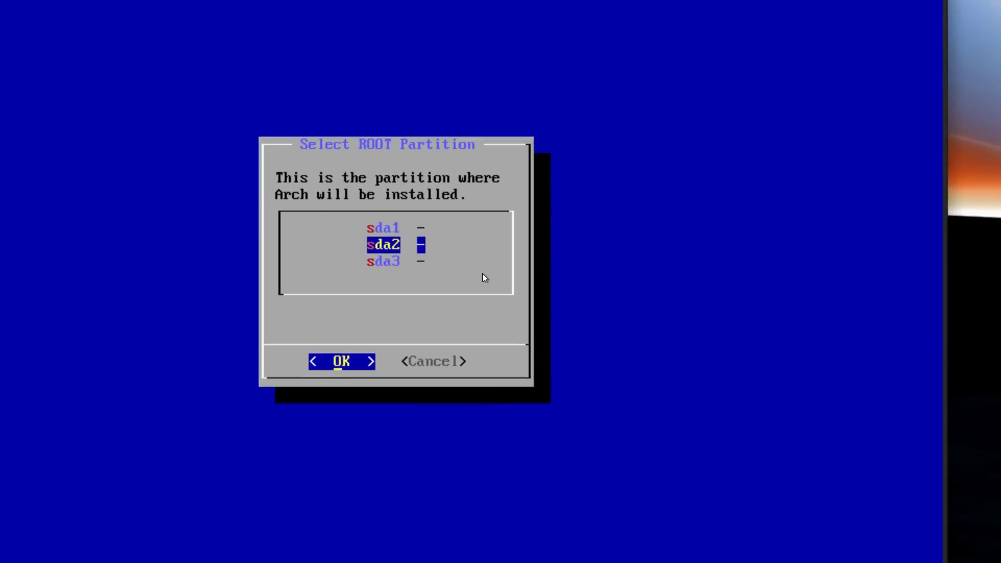
key("Down")
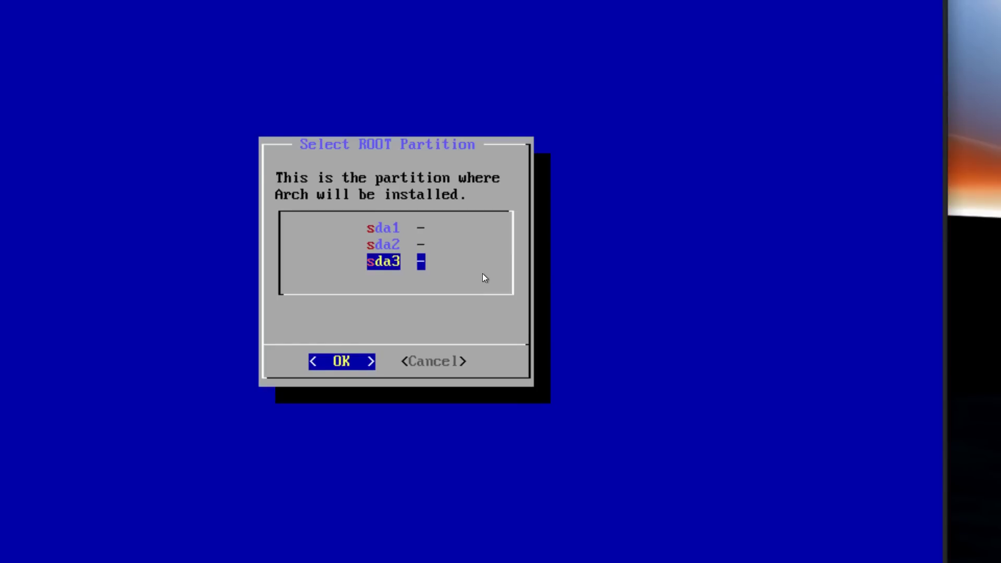
key("Return")
Step: Format root as ext4, with no swap and no additional partitions, and go back
key("Down")
key("Down")
key("Down")
key("Down")
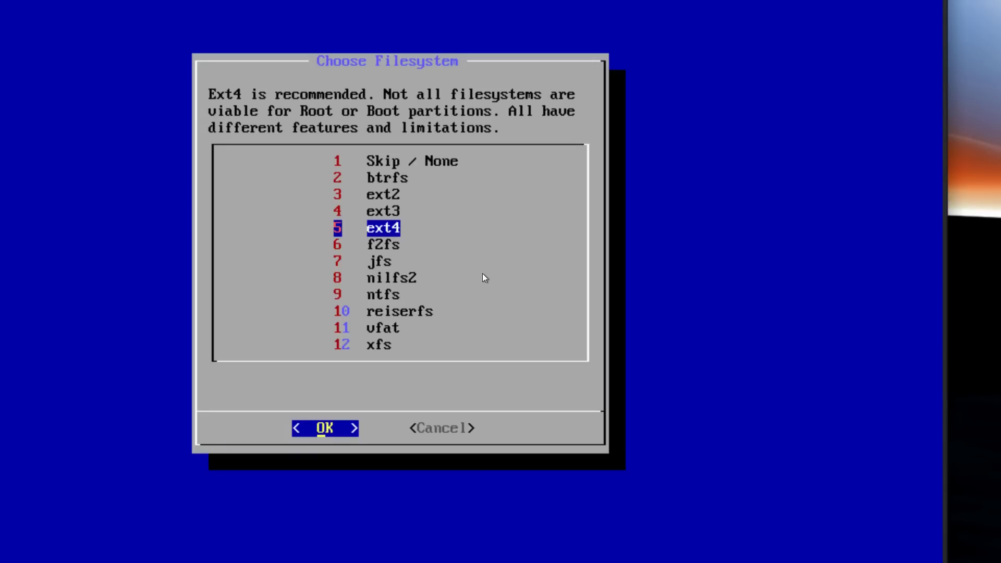
key("Up")
key("Up")
key("Down")
key("Down")
key("Return")
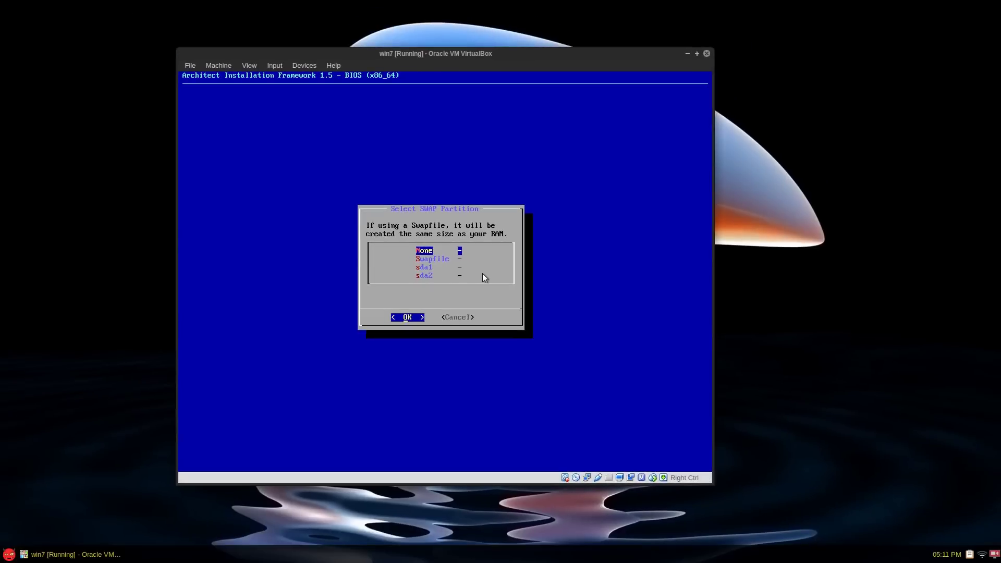
key("Return")
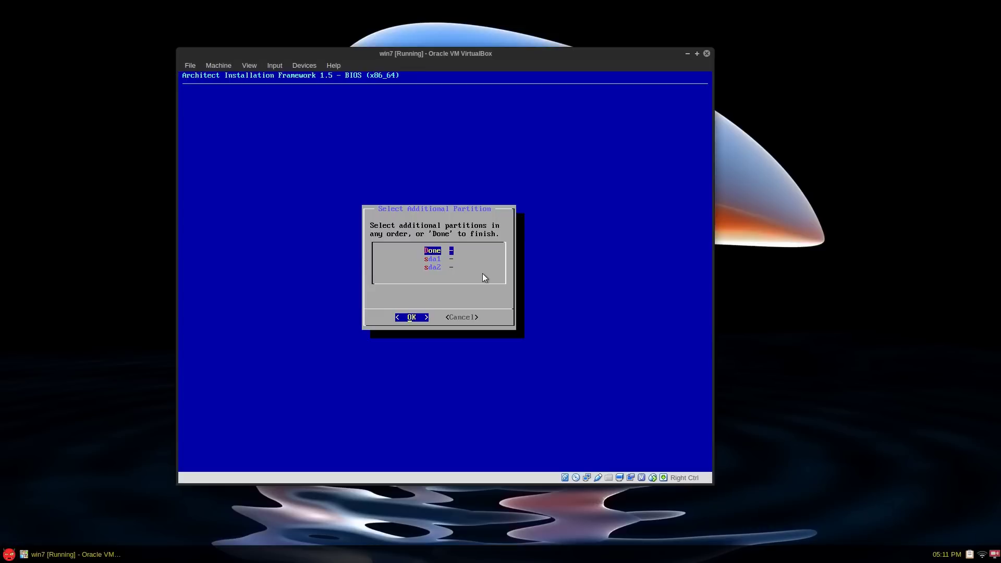
key("Return")
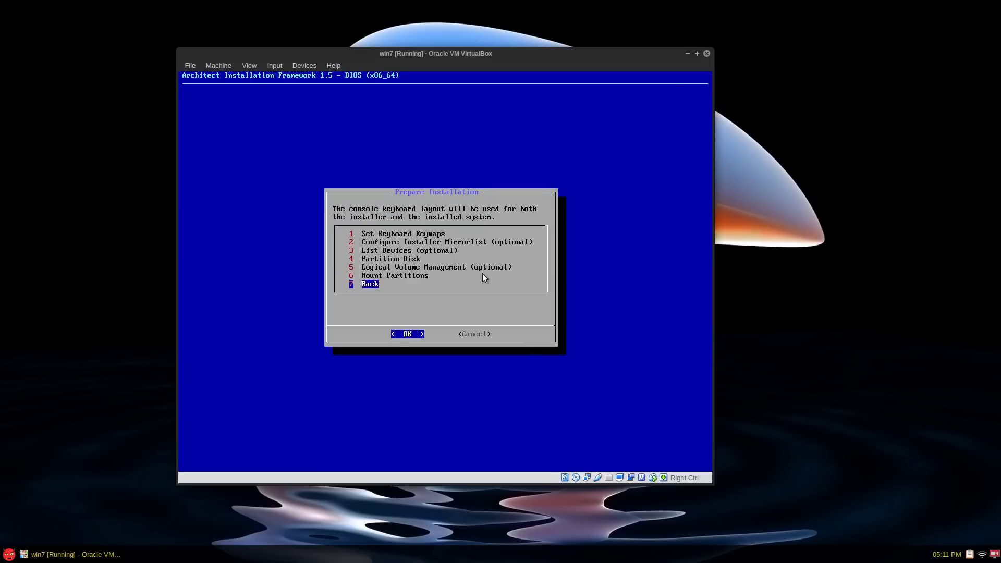
key("Return")
Step: Choose the Latest Kernel & base-devel package set for the base system install
key("Return")
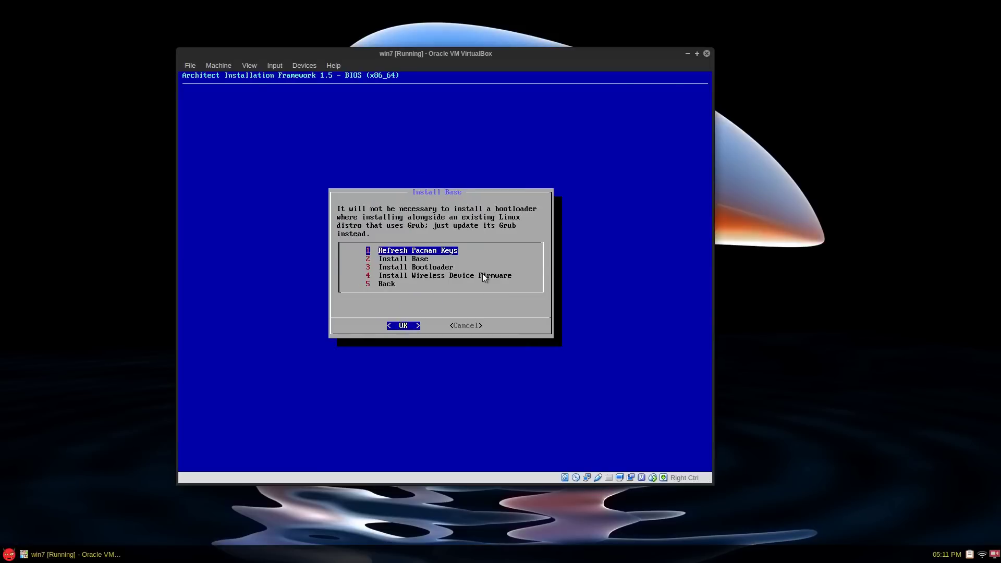
key("Return")
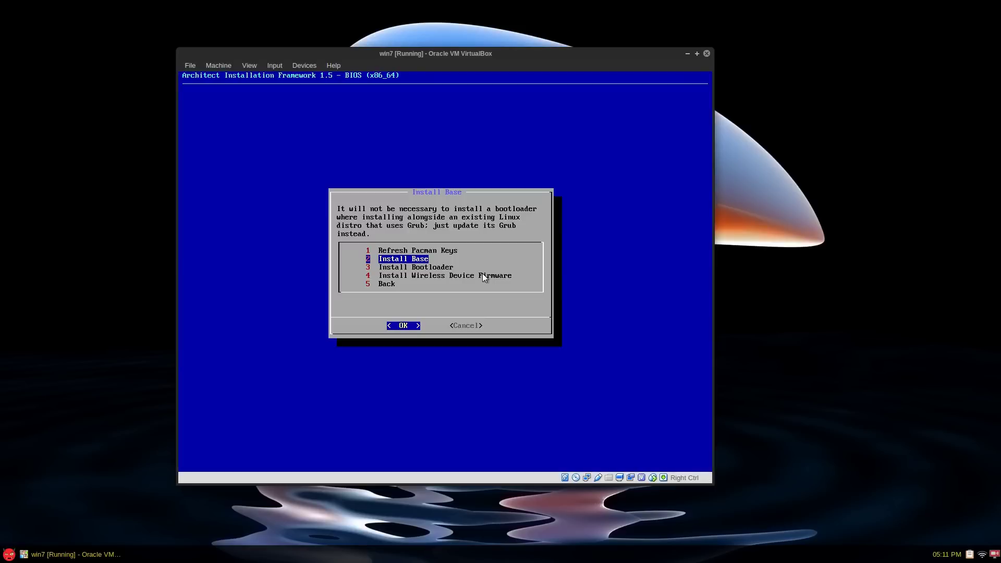
key("Return")
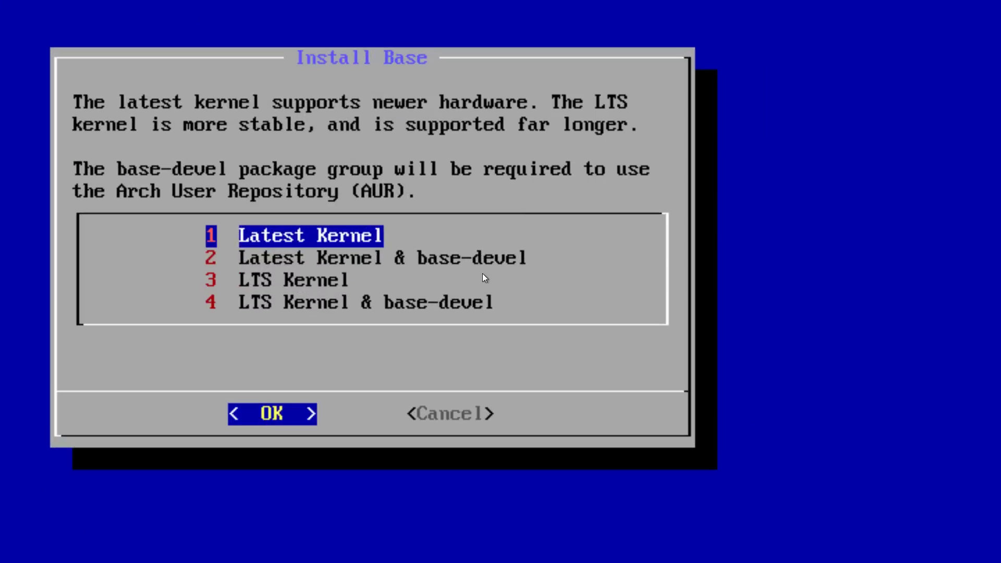
key("Down")
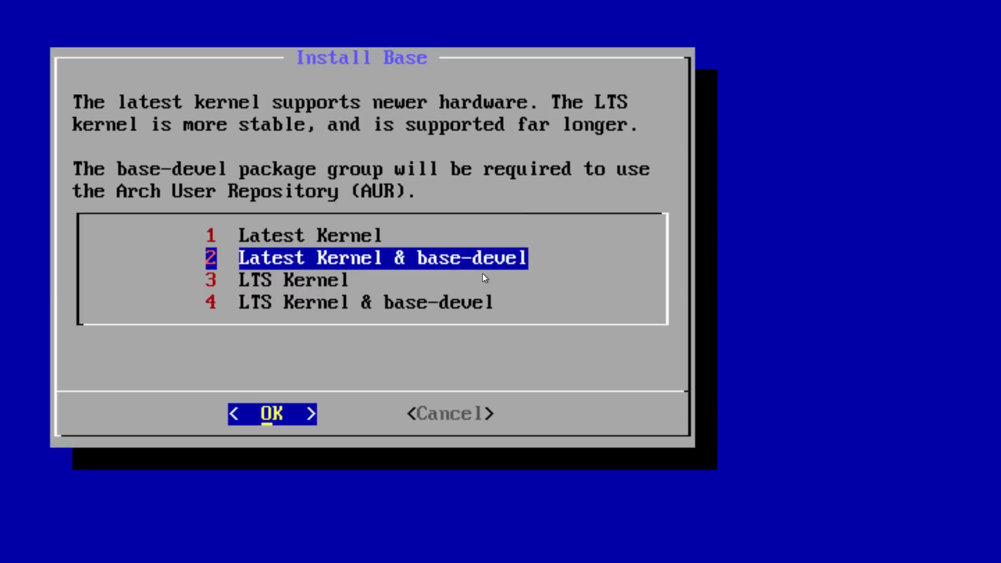
key("Down")
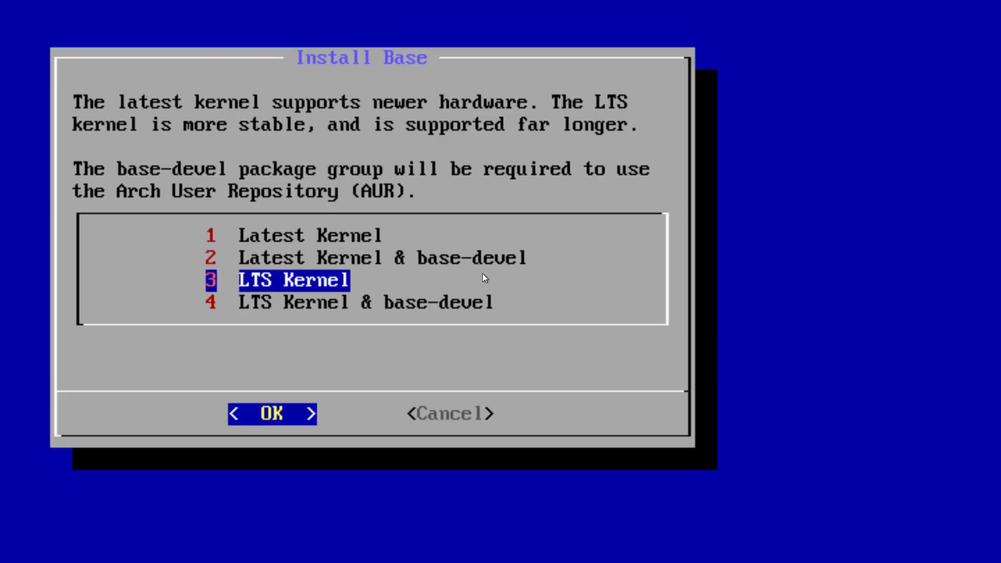
key("Down")
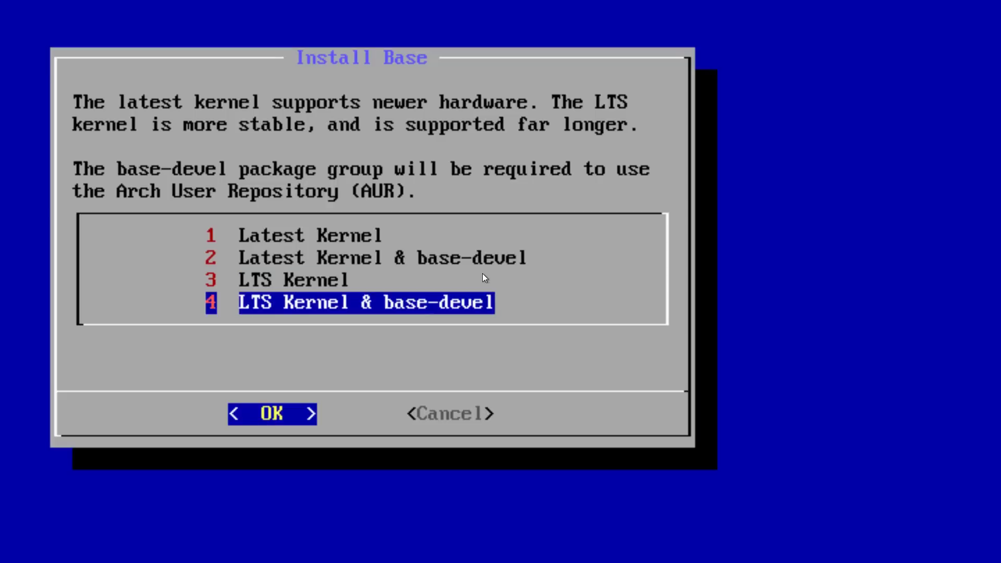
key("Up")
key("Down")
key("Up")
key("Up")
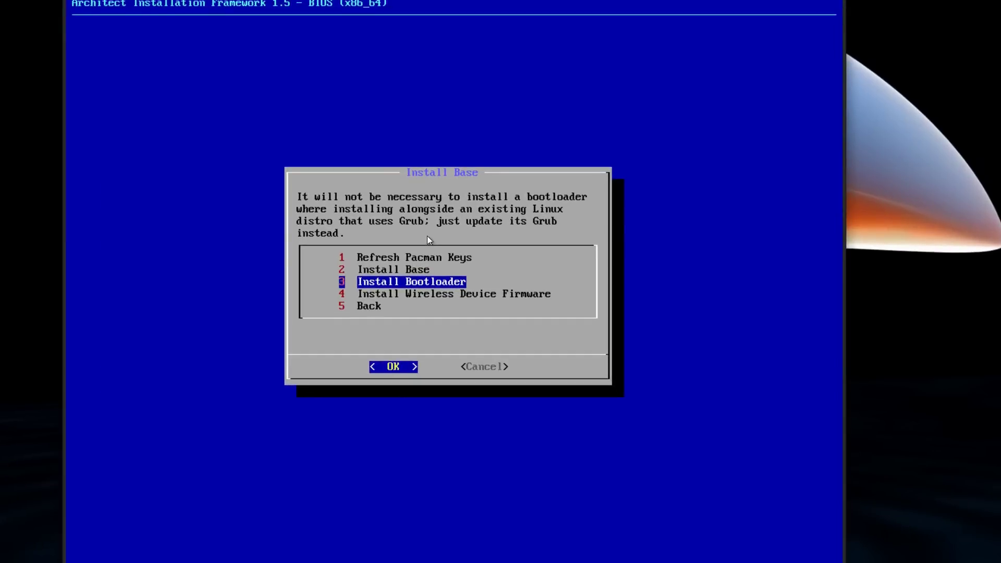
Step: Install Grub2 as the bootloader on /dev/sda, the same drive as root
key("Return")
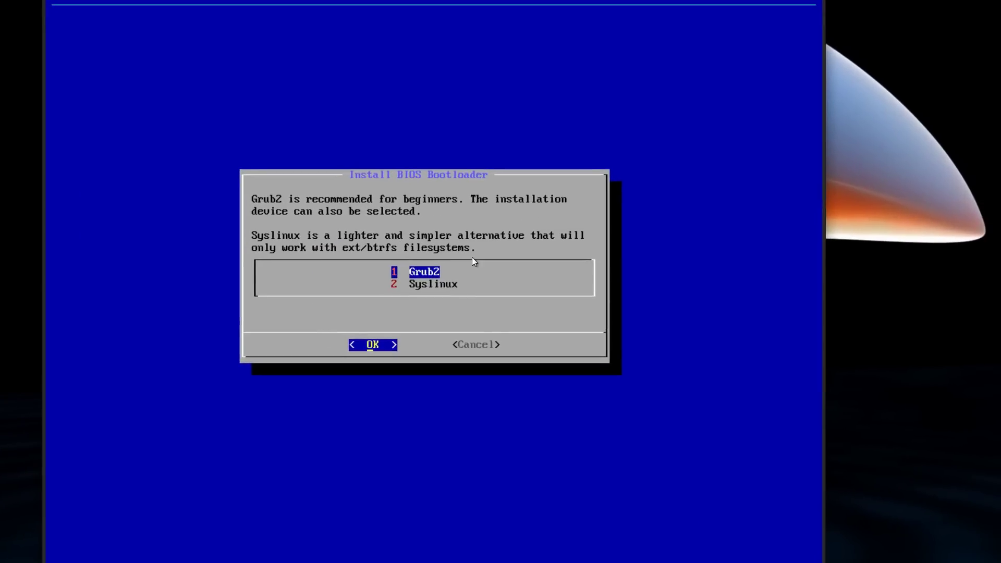
key("Return")
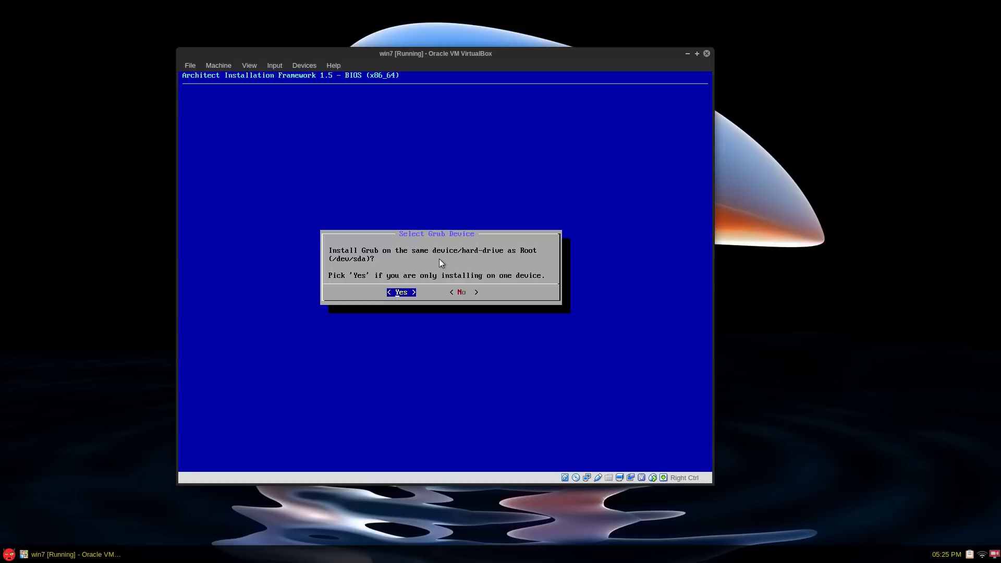
key("Return")
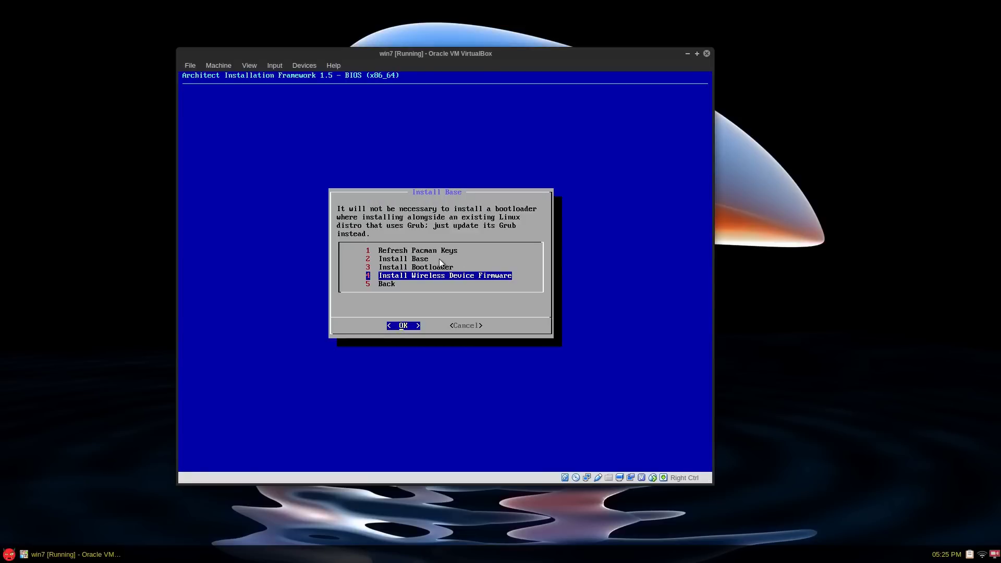
Step: Check for detected wireless devices and dismiss the 'None Detected' message
key("Return")
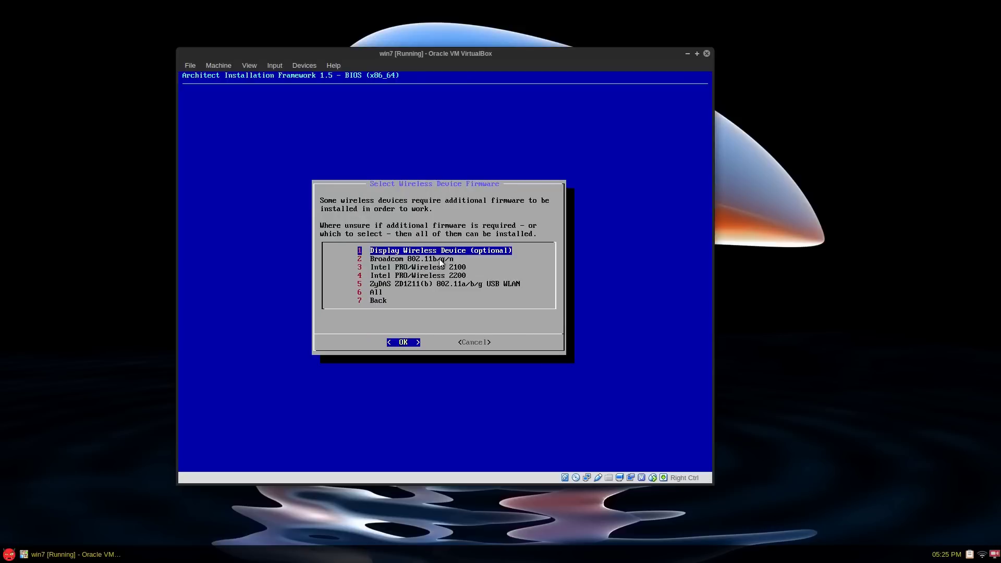
key("Down")
key("Up")
key("Return")
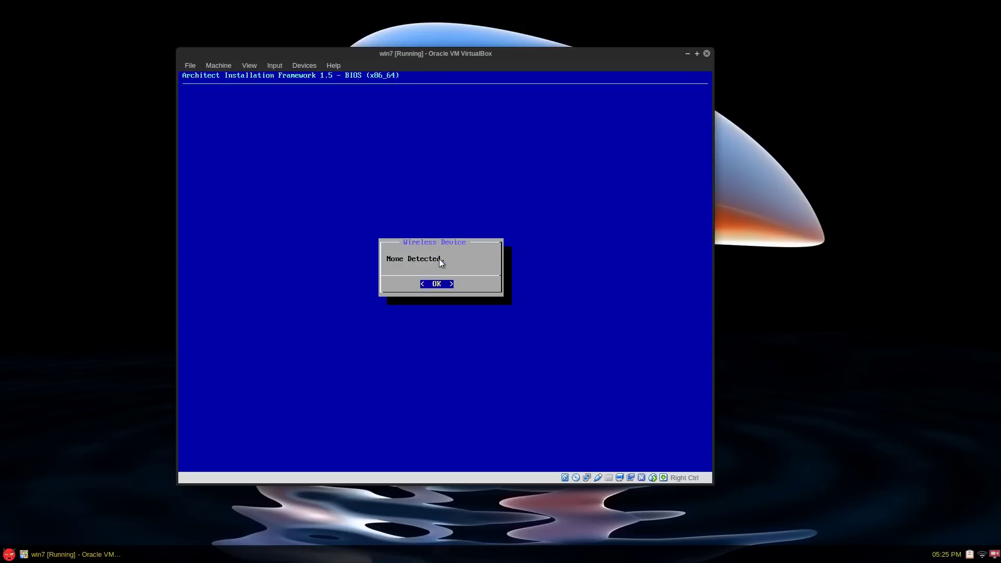
key("Return")
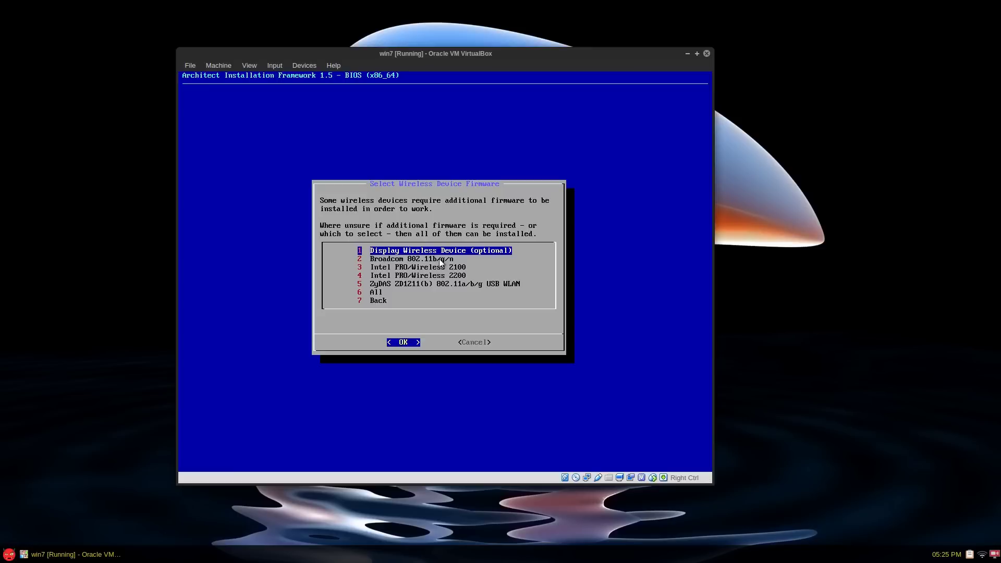
Step: Leave the firmware list without installing any firmware and return to the Main Menu
key("Down")
key("Down")
key("Down")
key("Down")
key("Down")
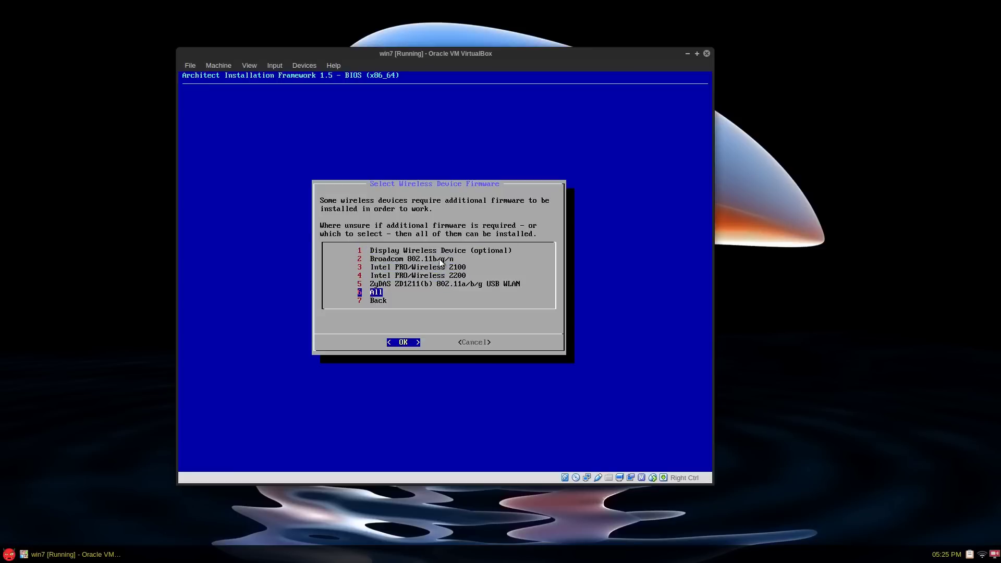
key("Up")
key("Up")
key("Up")
key("Up")
key("Up")
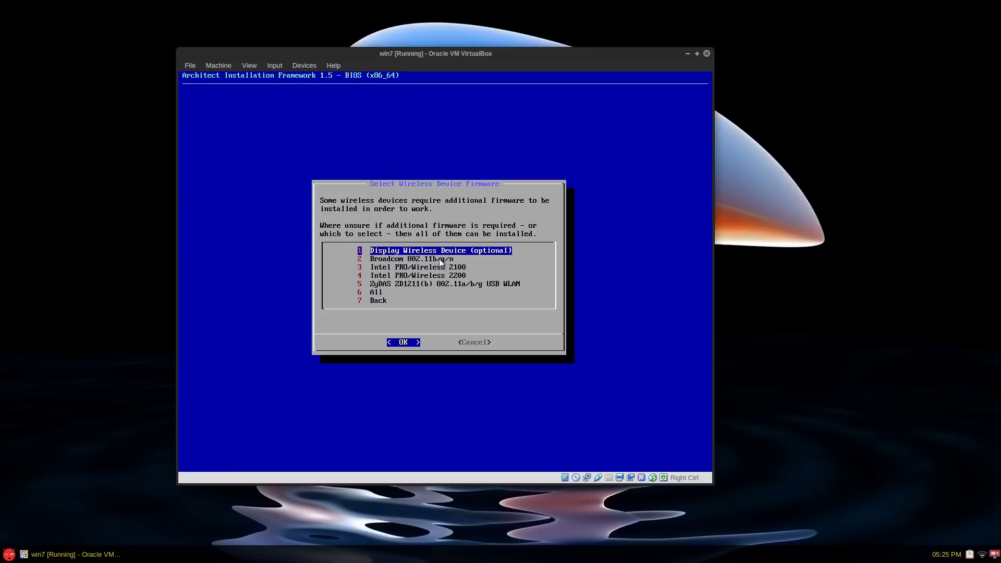
key("Down")
key("Down")
key("Down")
key("Down")
key("Down")
key("Up")
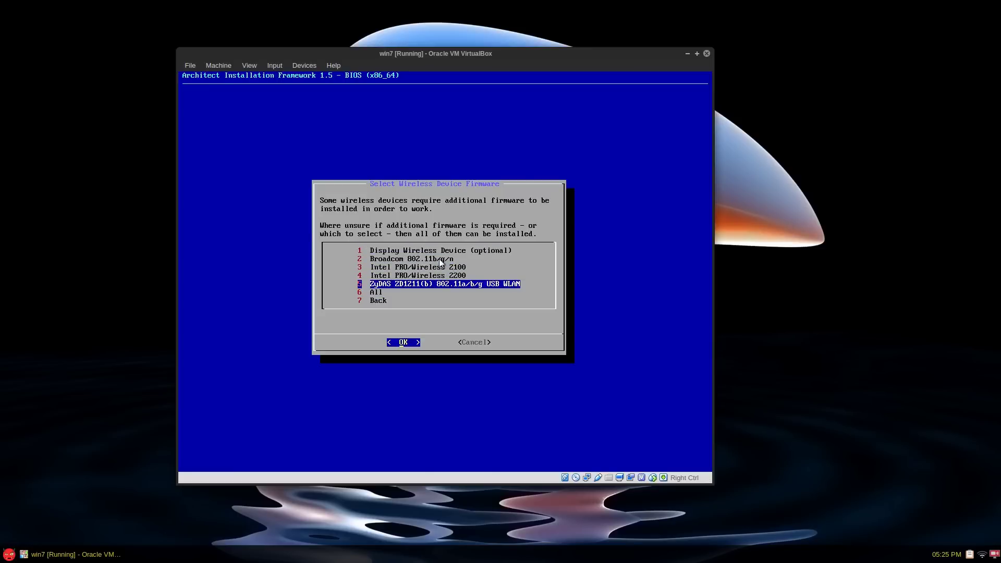
key("Down")
key("Down")
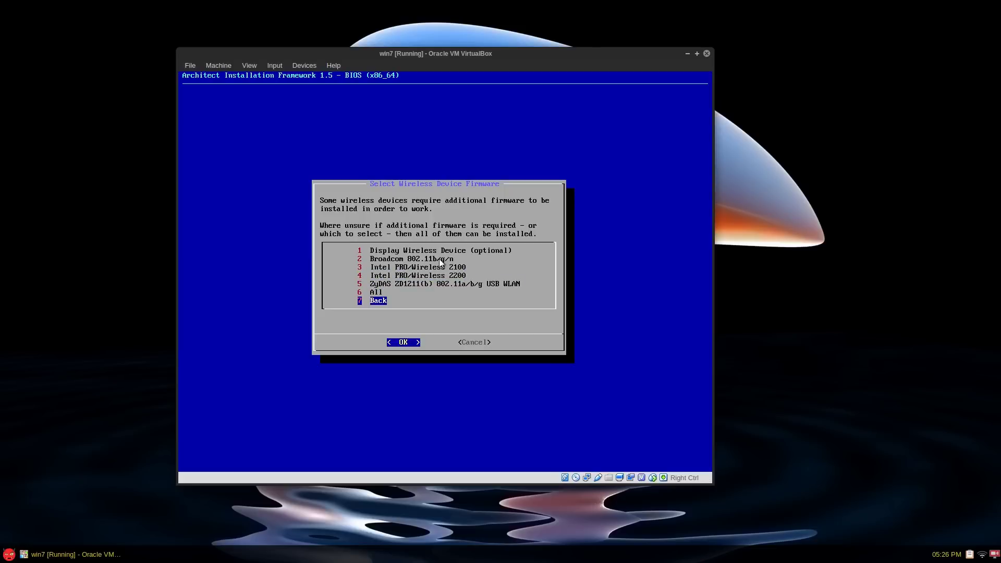
key("Return")
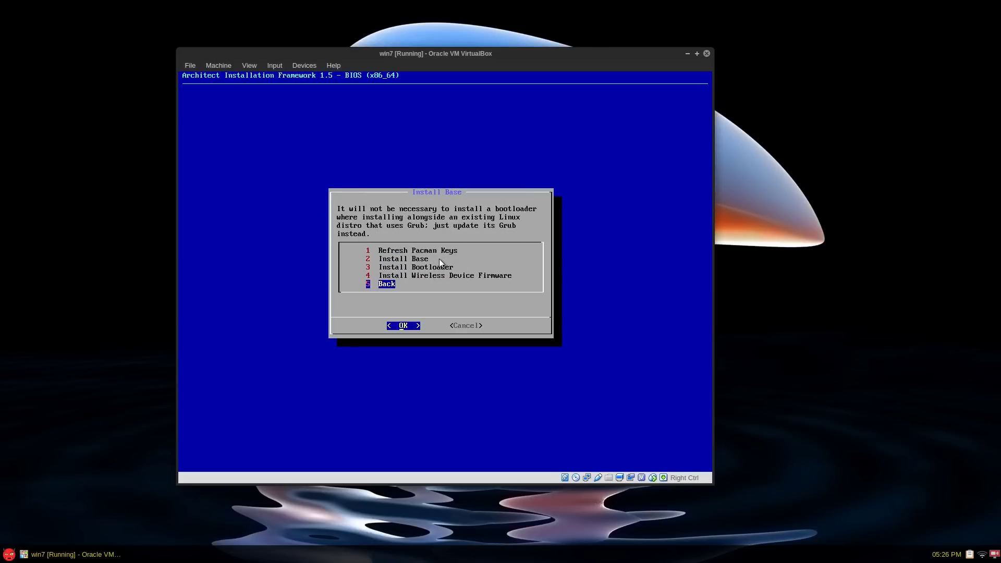
key("Return")
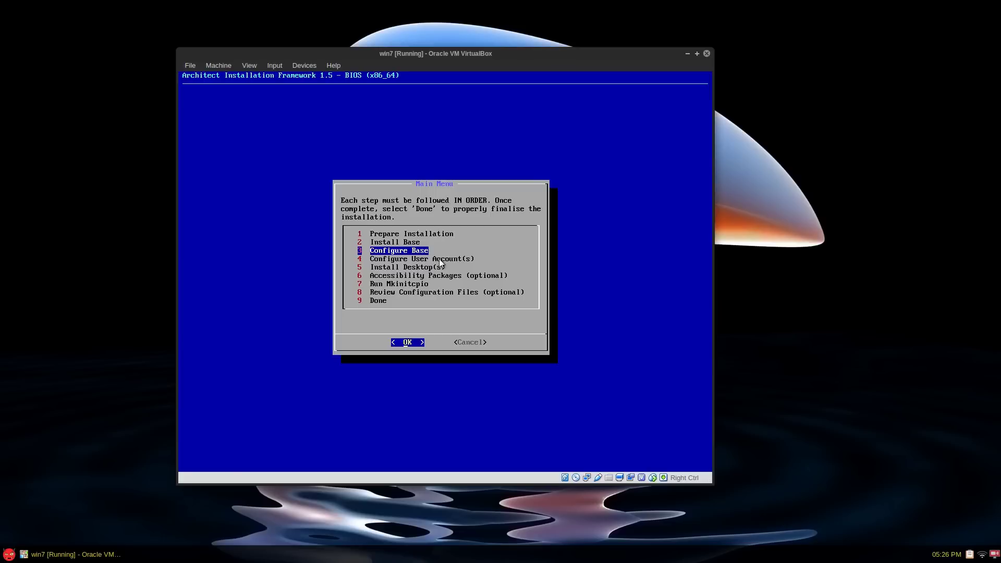
Step: Generate the fstab using device names (Dev) and set the host name to vbox
key("Return")
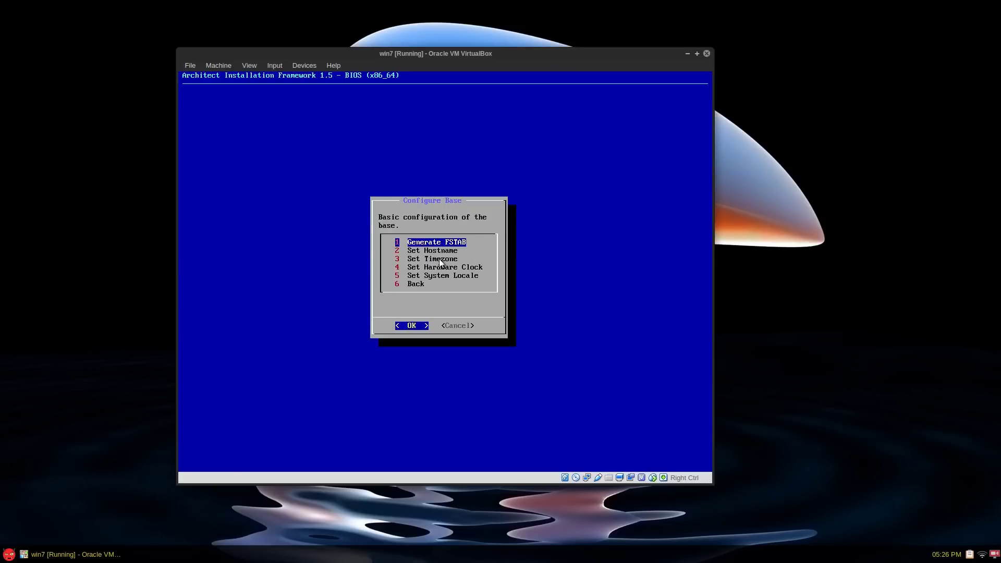
key("Return")
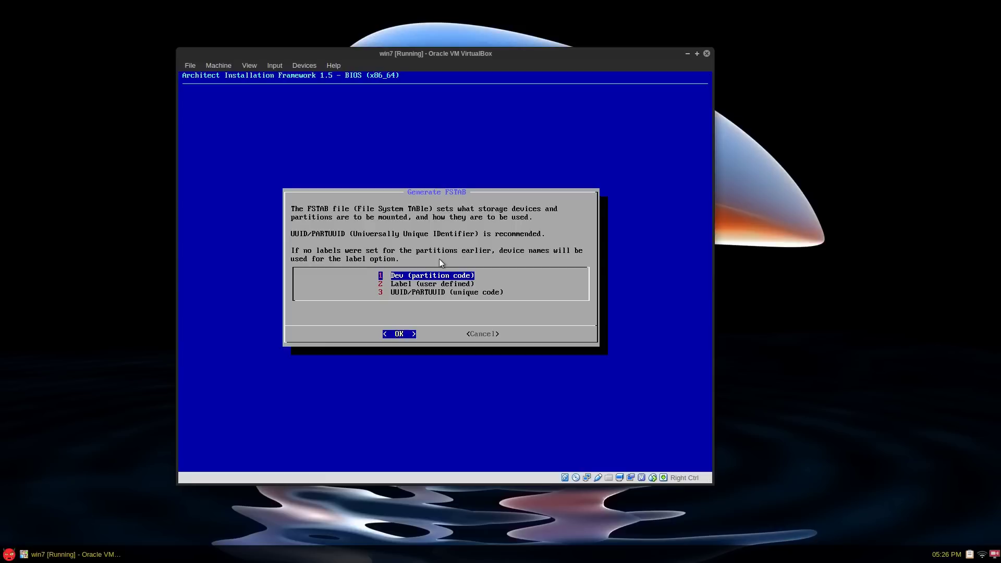
key("Down")
key("Down")
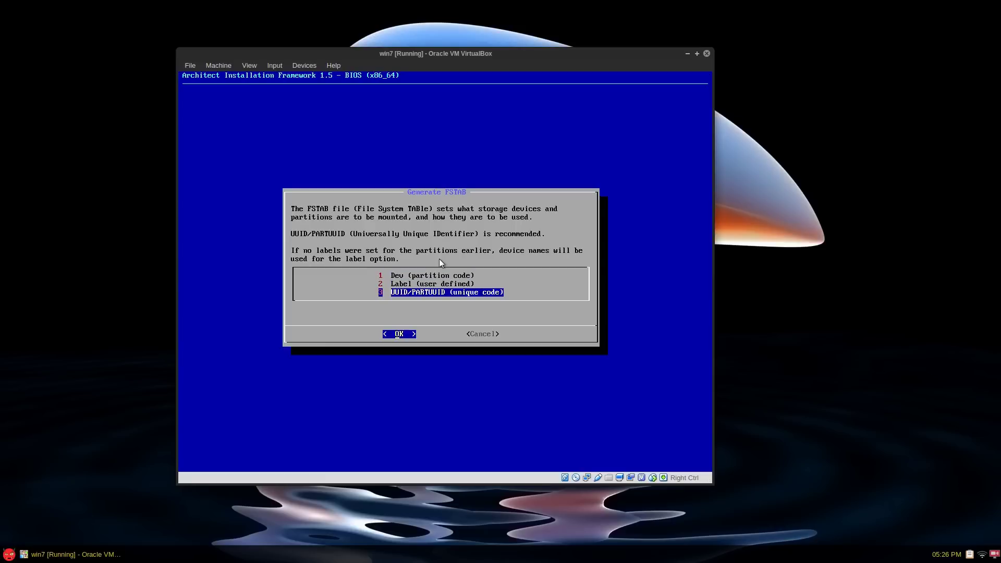
key("Up")
key("Up")
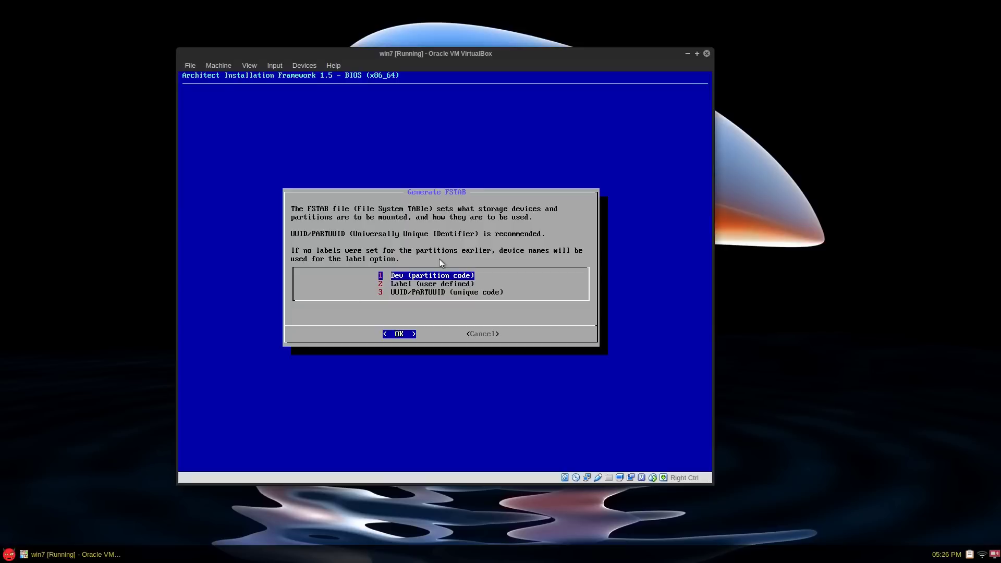
key("Return")
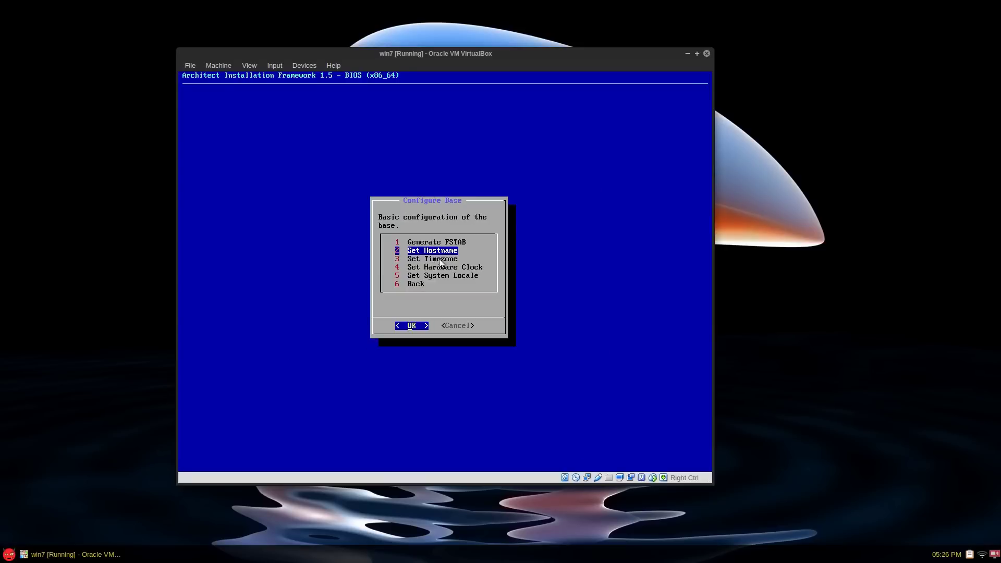
key("Return")
key("BackSpace")
key("BackSpace")
type("vbox")
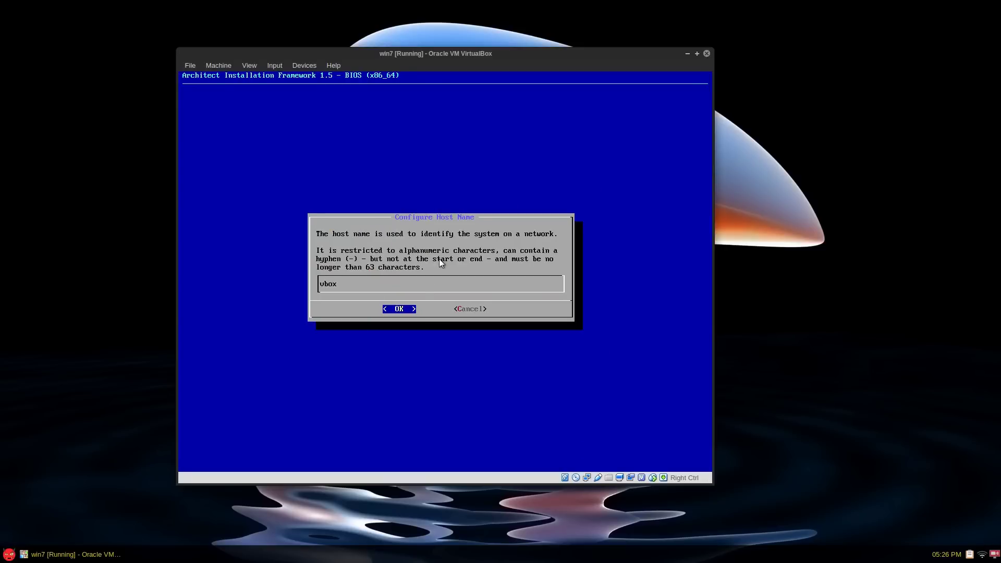
key("Return")
Step: Set the time zone to America/Toronto and the hardware clock to UTC
key("Return")
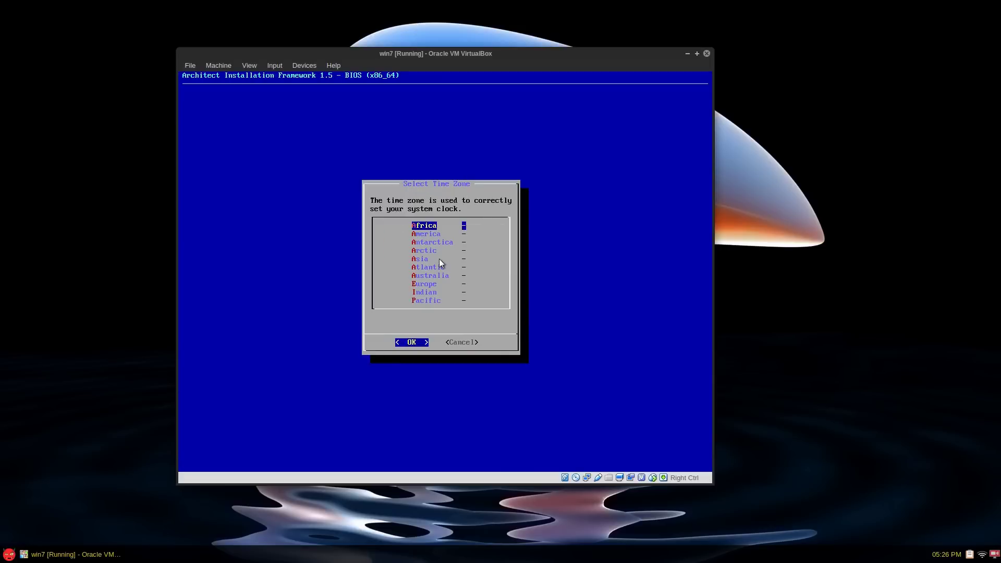
key("Return")
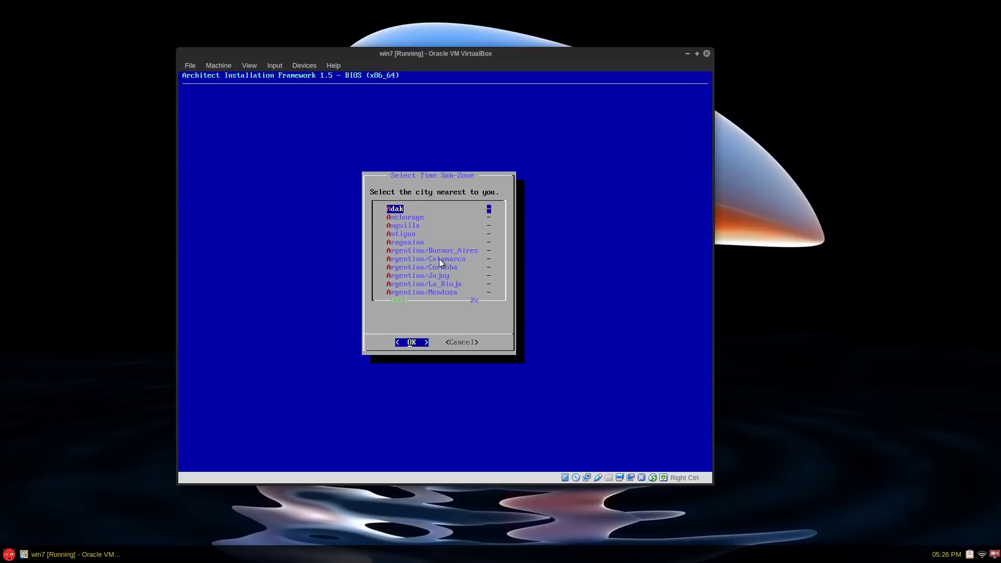
key("t")
key("t")
key("t")
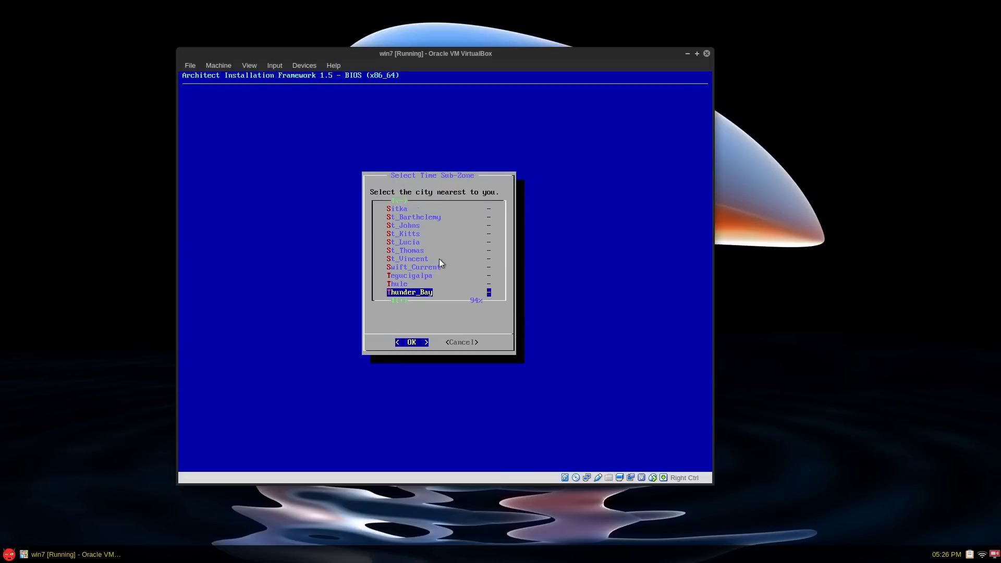
key("t")
key("Return")
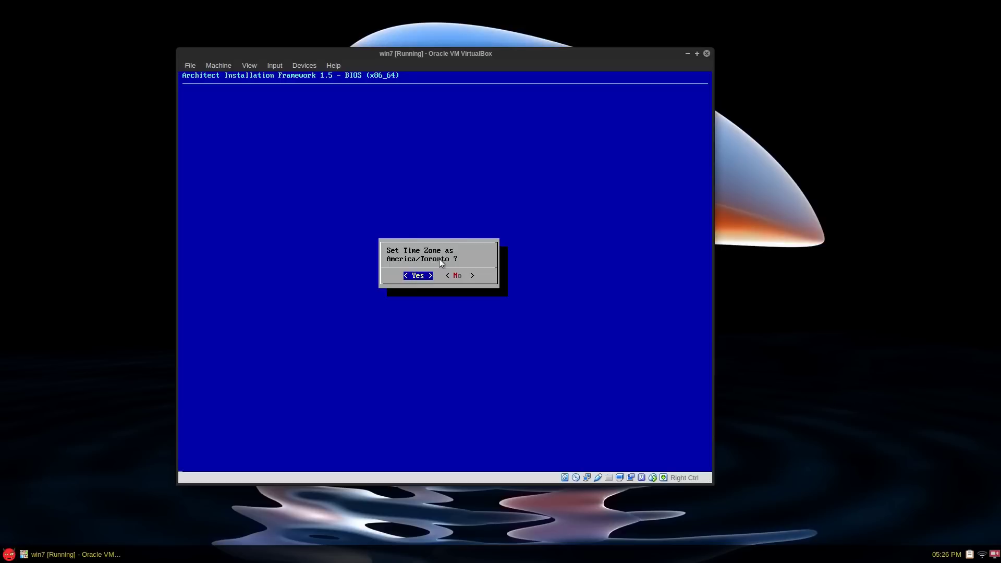
key("Return")
key("Return")
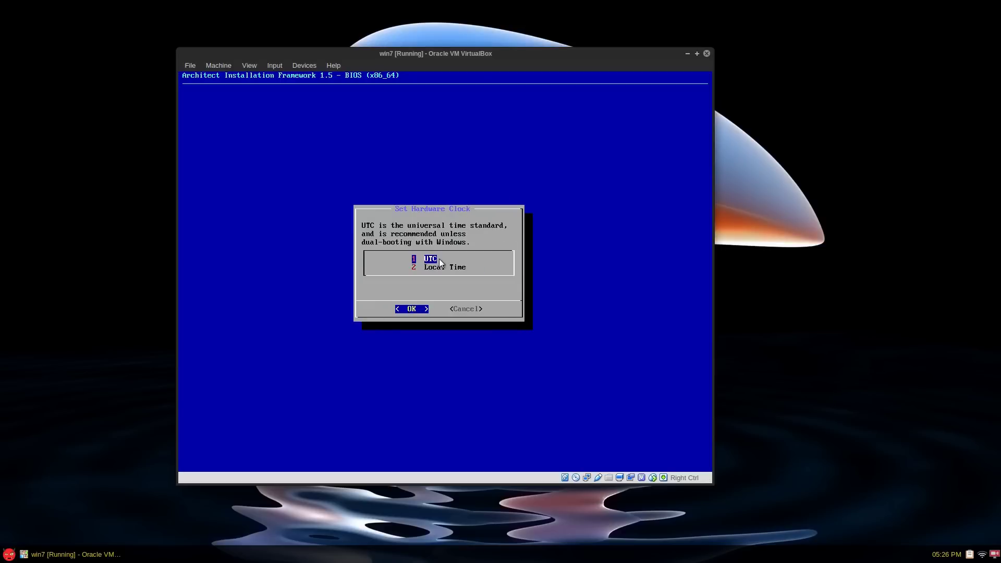
key("Return")
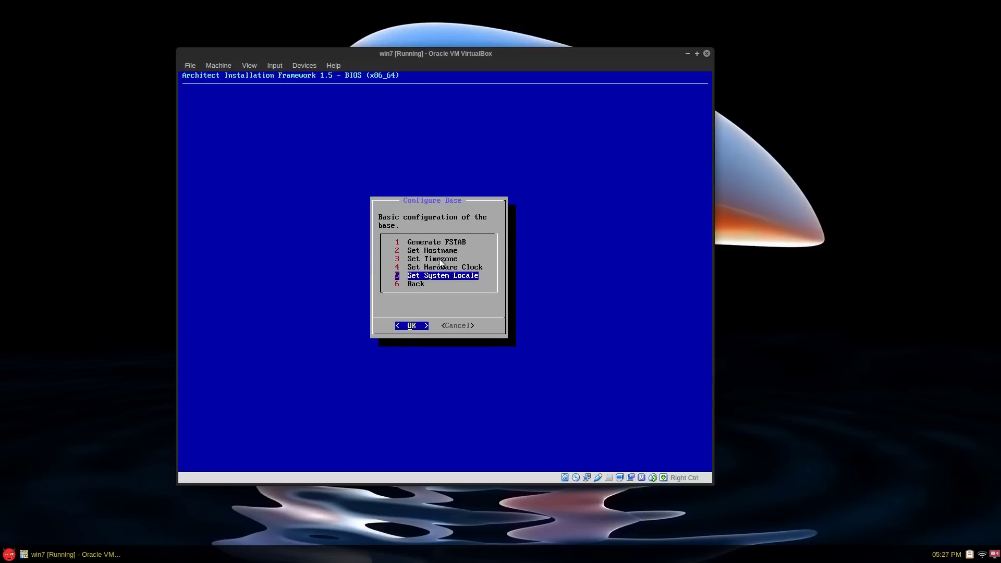
Step: Go through the system locale setting and enter the root password
key("Return")
key("Return")
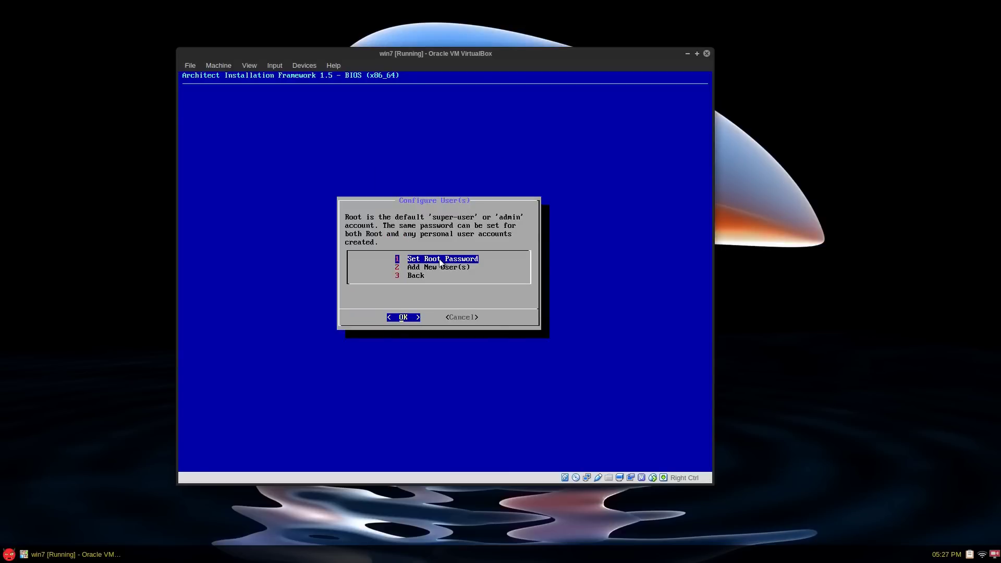
key("Return")
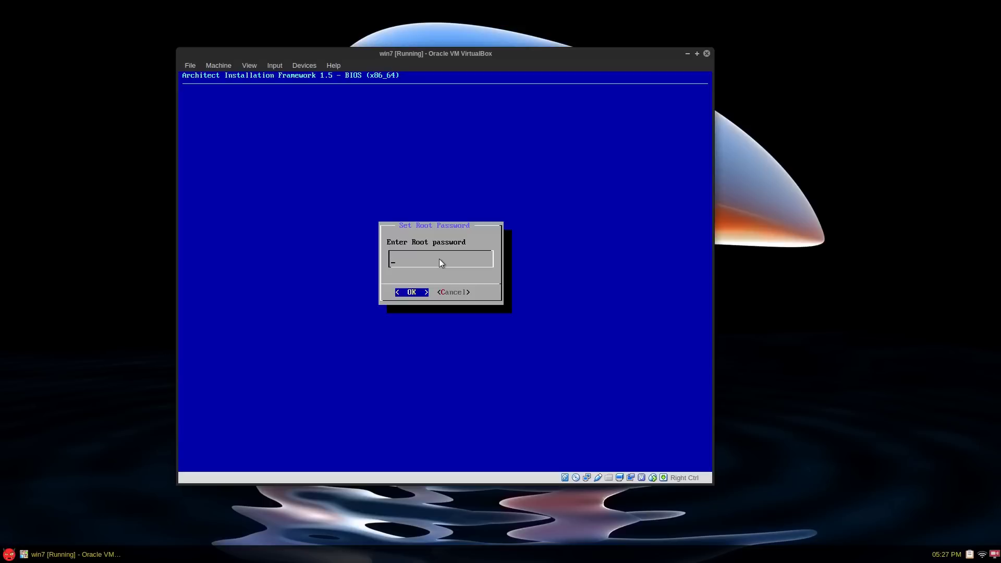
type("***")
Step: Confirm the root password, then install ALSA, Xorg, input and open-source VirtualBox graphics drivers
key("Return")
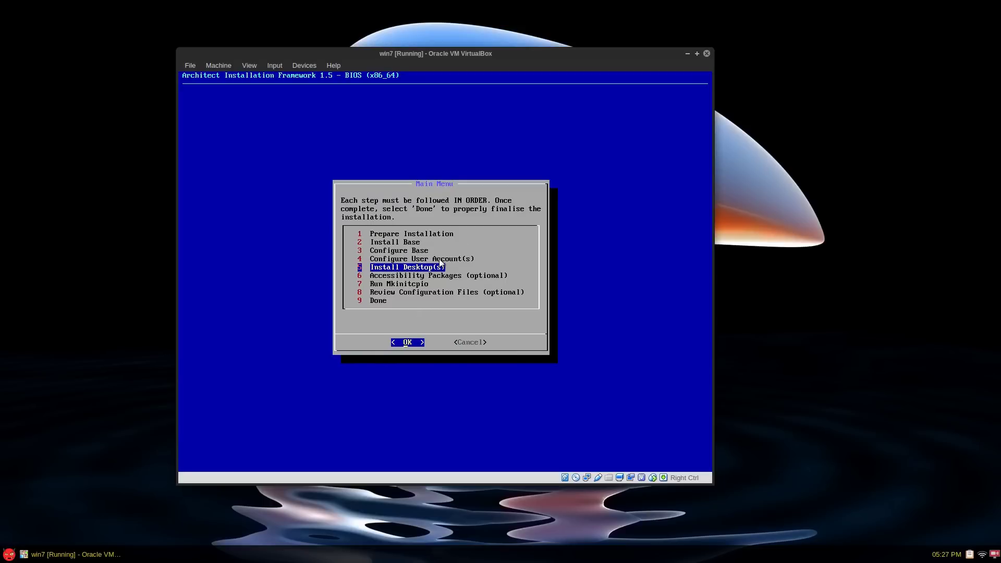
key("Return")
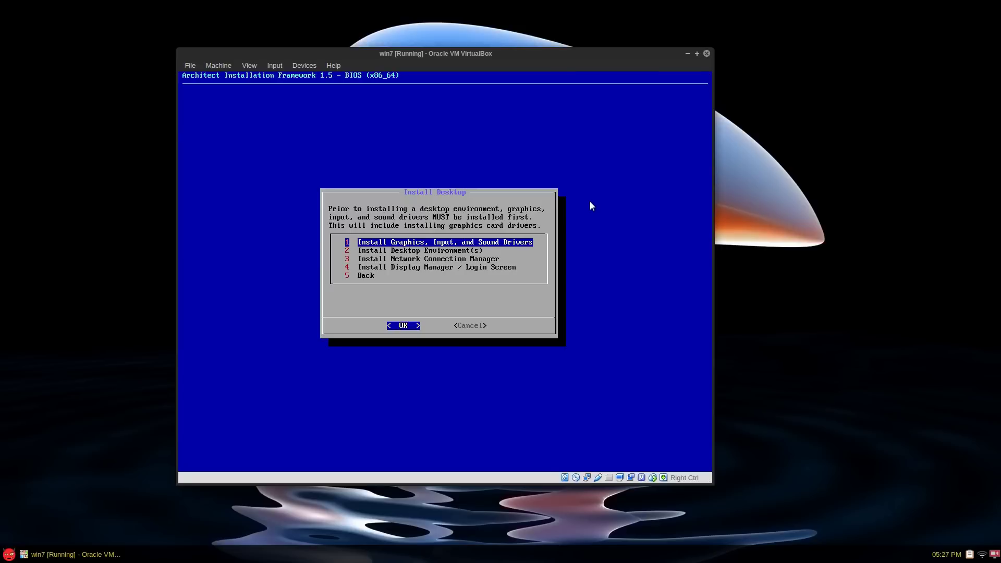
key("Return")
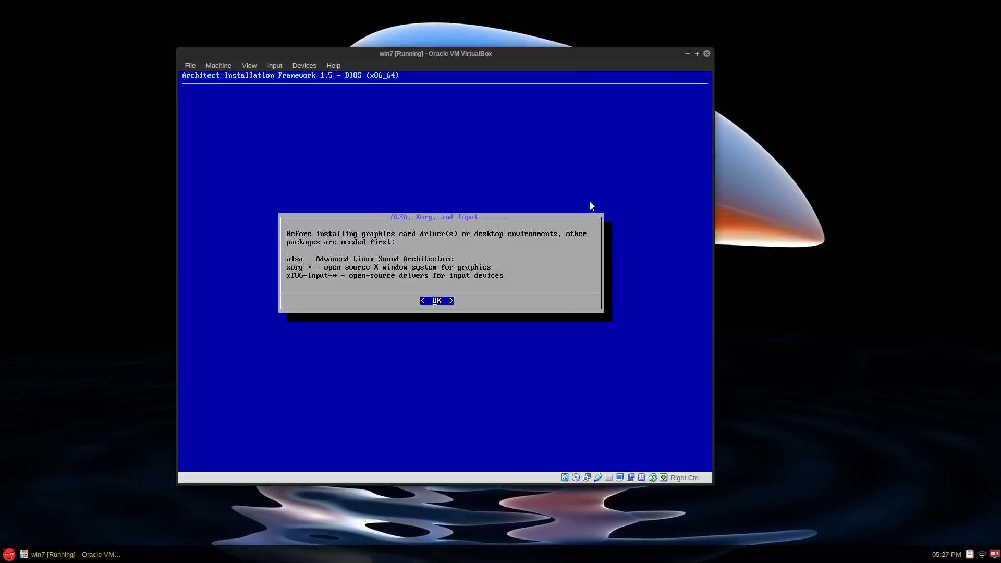
key("Return")
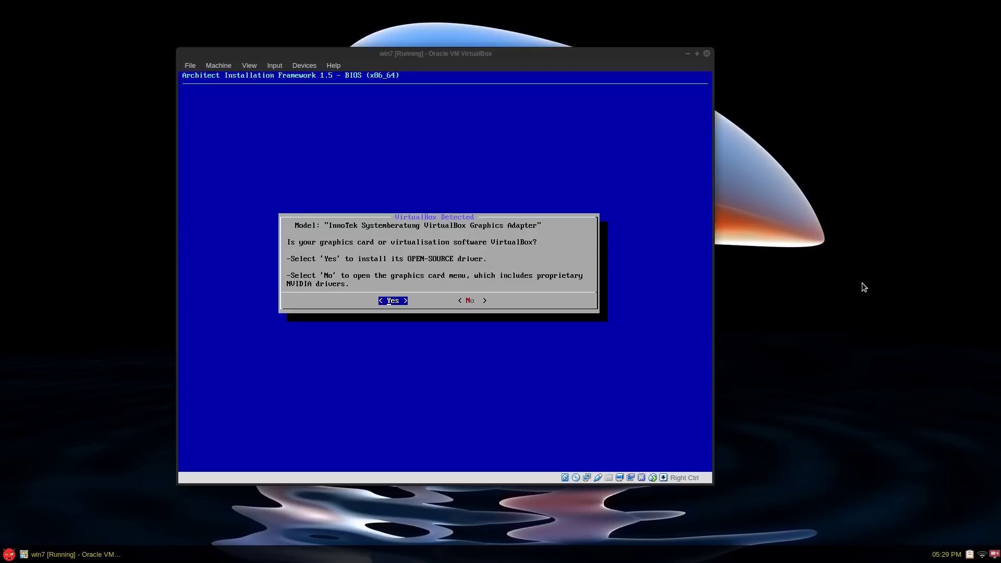
key("Return")
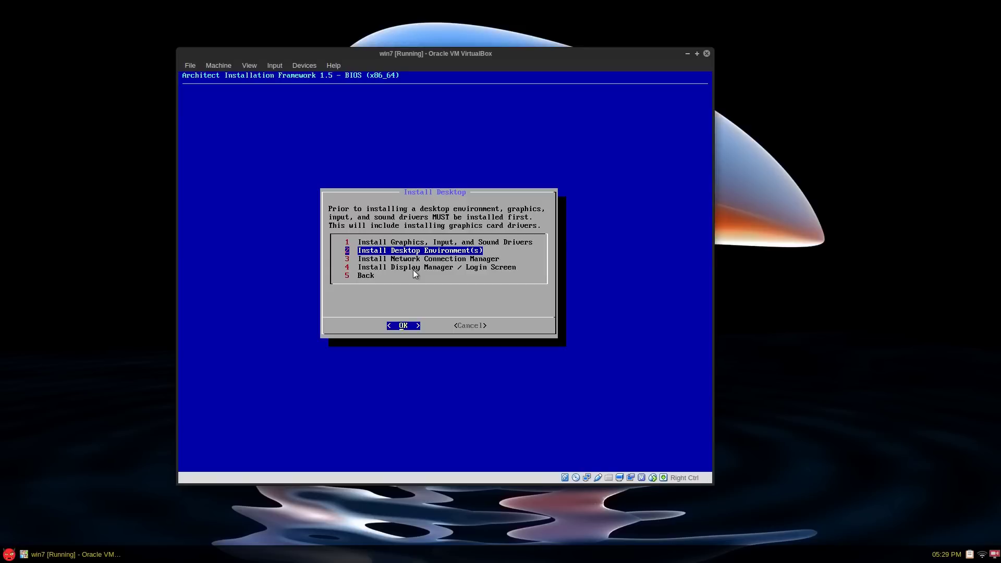
Step: Install the Gnome desktop environment
key("Return")
key("Return")
key("Down")
key("Down")
key("Down")
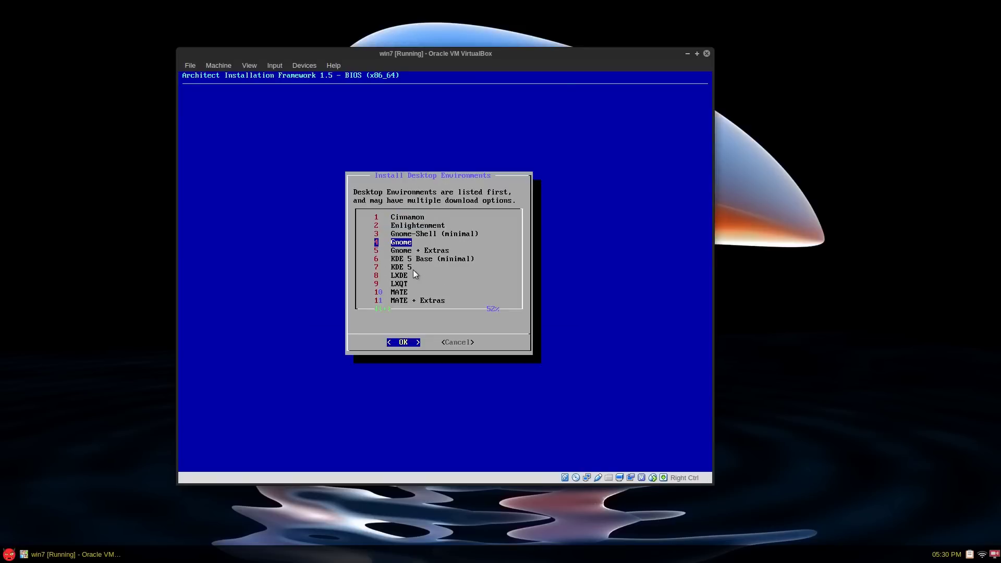
key("Return")
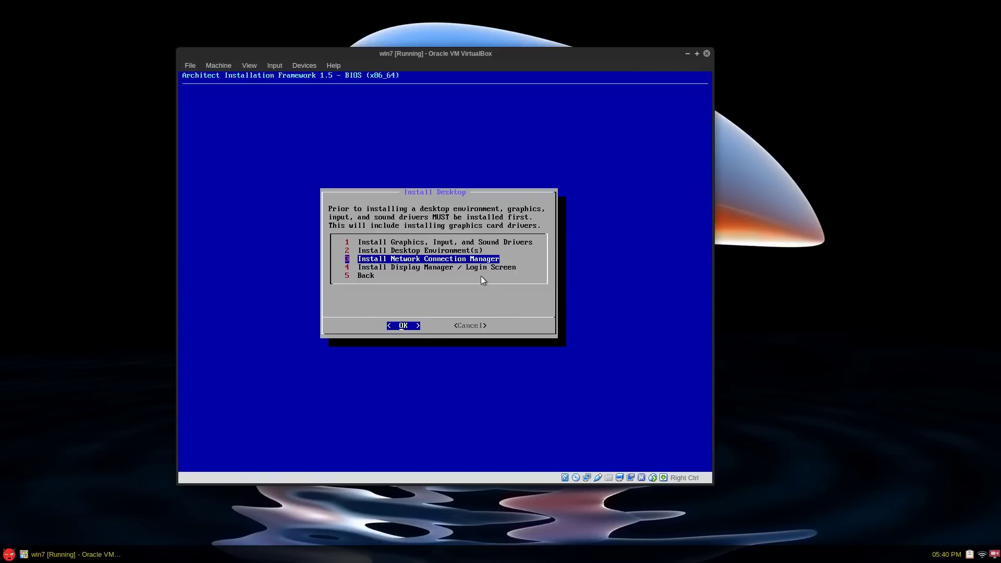
Step: Confirm the network manager is enabled and enable the GDM login screen
key("Return")
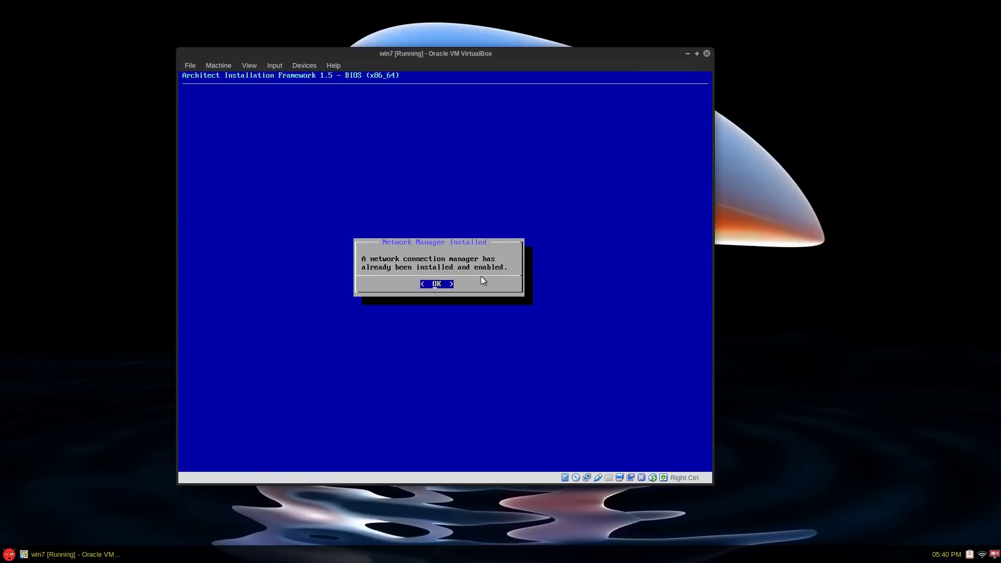
key("Return")
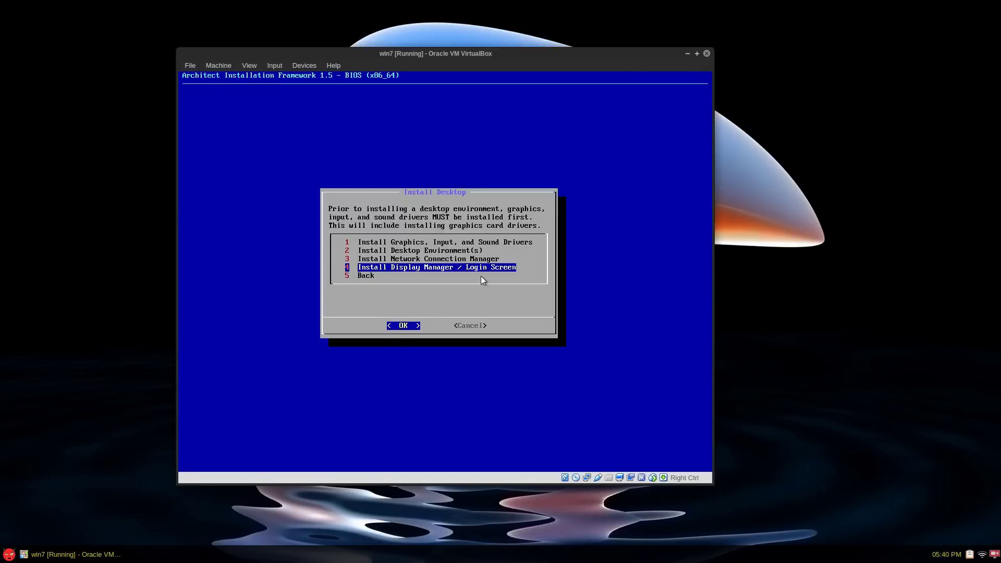
key("Return")
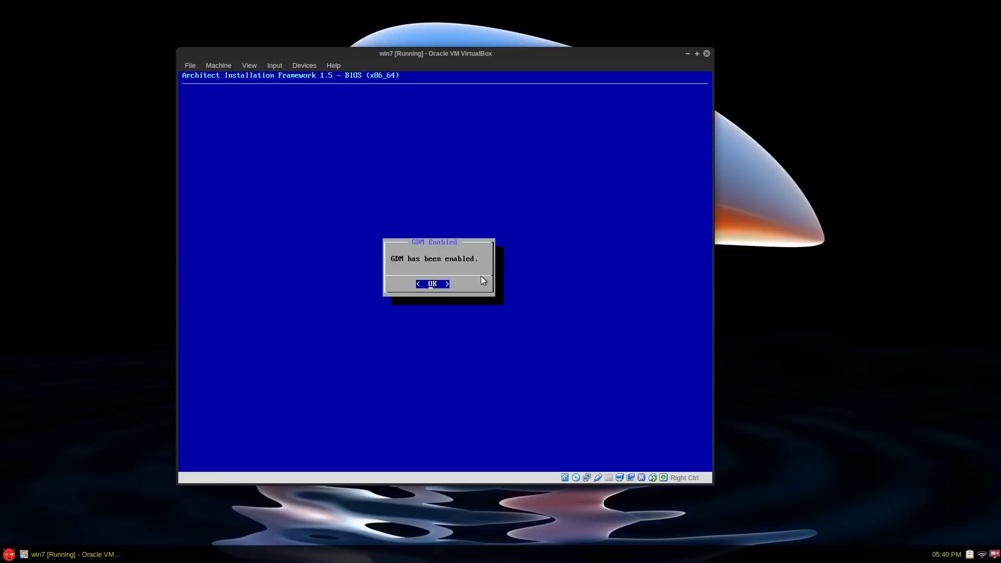
key("Return")
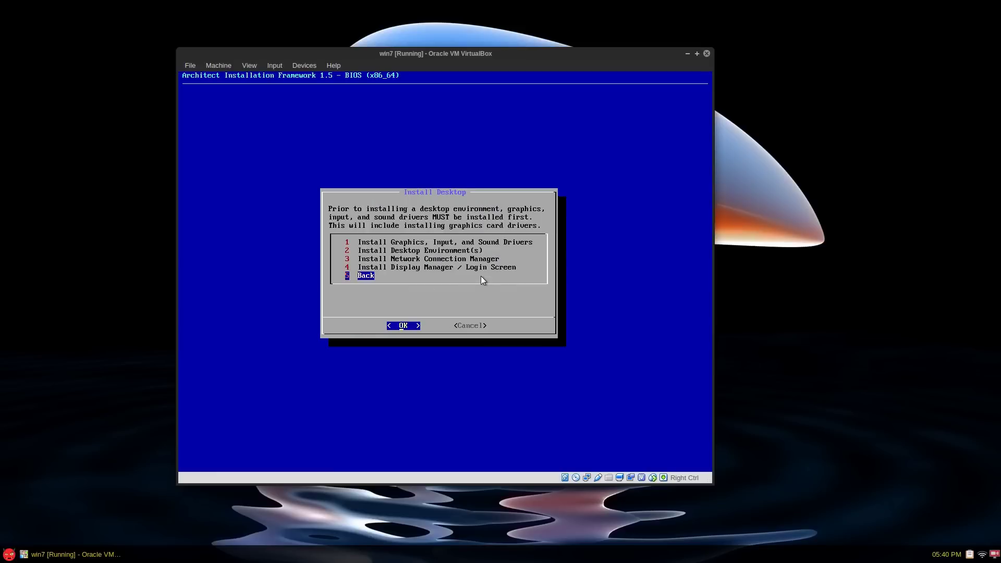
Step: Back at the Main Menu, rebuild the boot images with Run Mkinitcpio
key("Return")
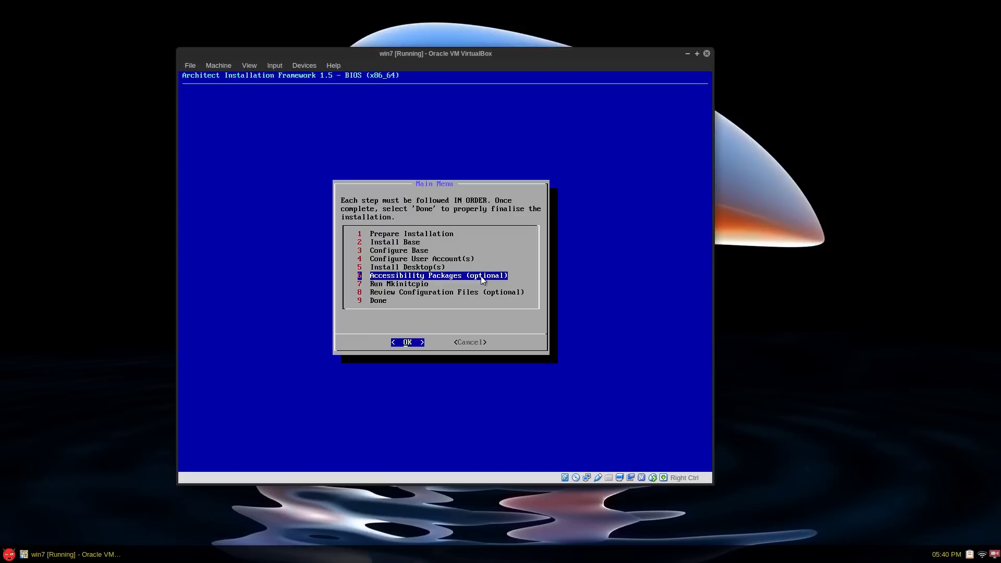
key("Down")
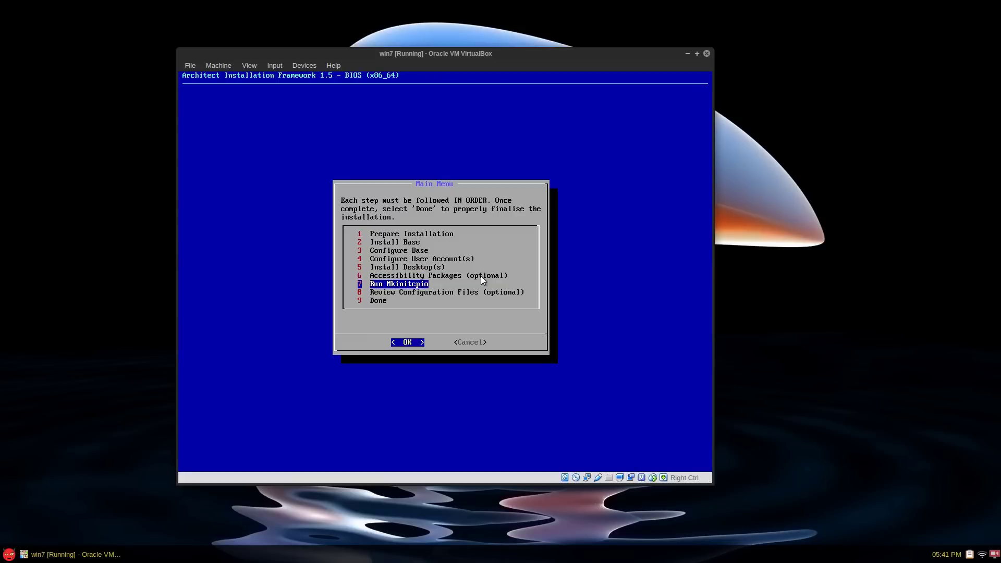
key("Return")
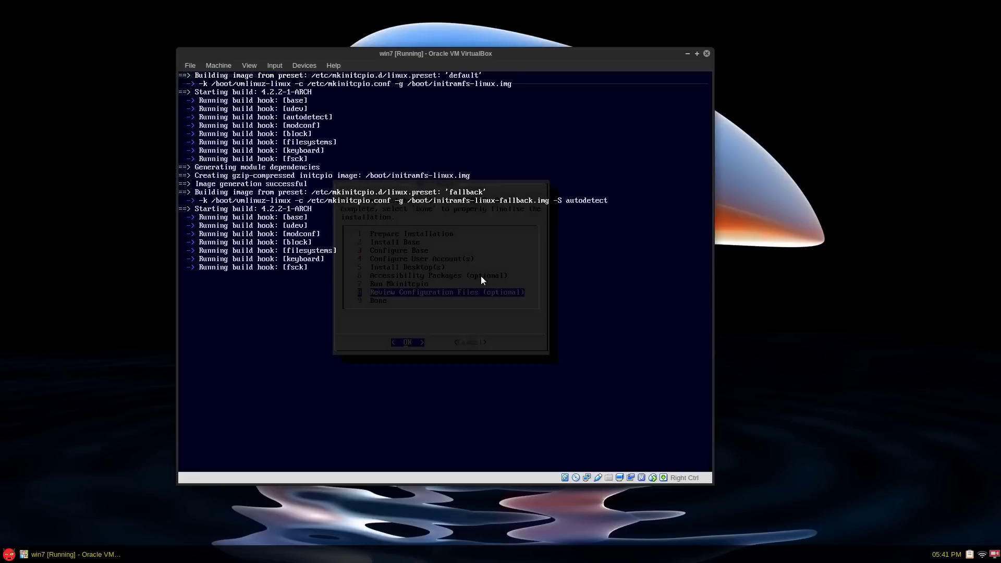
Step: Skip reviewing the configuration files, choose Done and confirm closing the installer
key("Down")
key("Down")
key("Down")
key("Down")
key("Down")
key("Down")
key("Down")
key("Down")
key("Down")
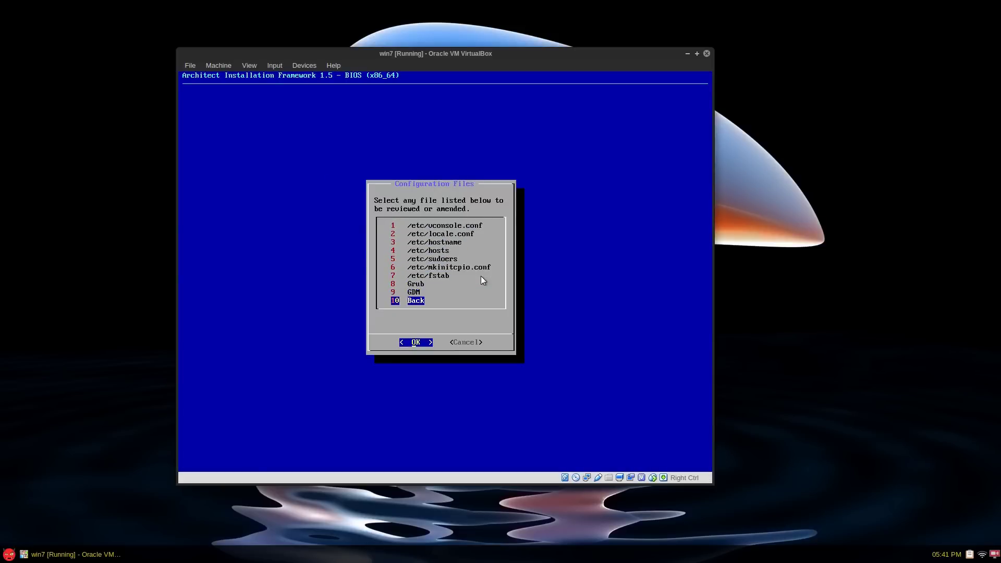
key("Return")
key("Down")
key("Return")
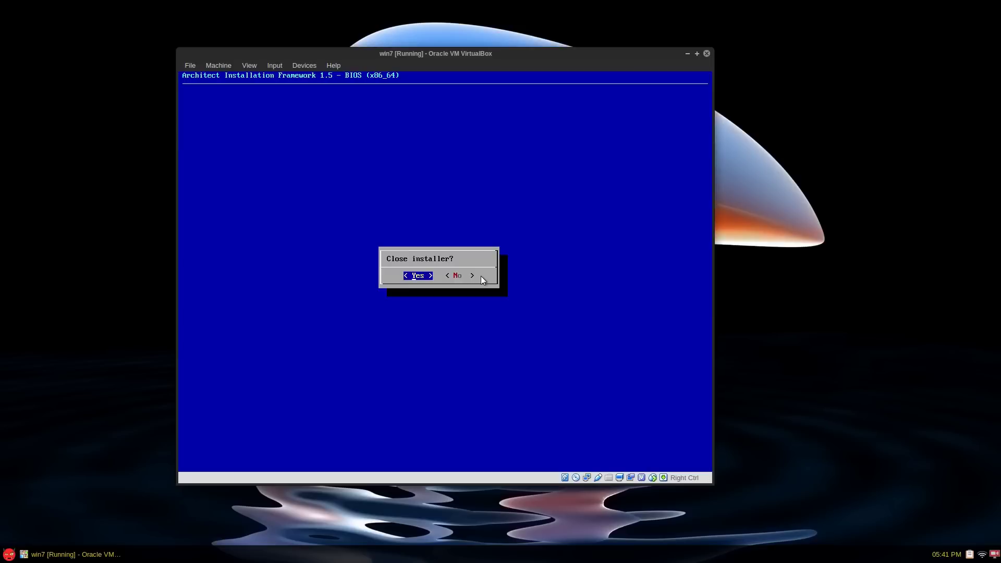
key("Return")
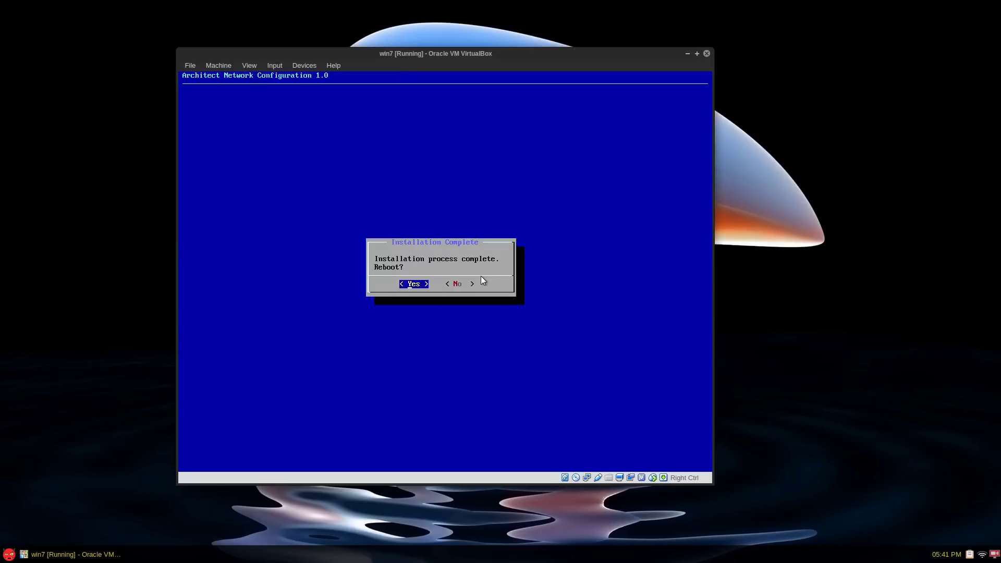
Step: Reboot the VM and choose Boot existing OS from the Architect boot menu
key("Return")
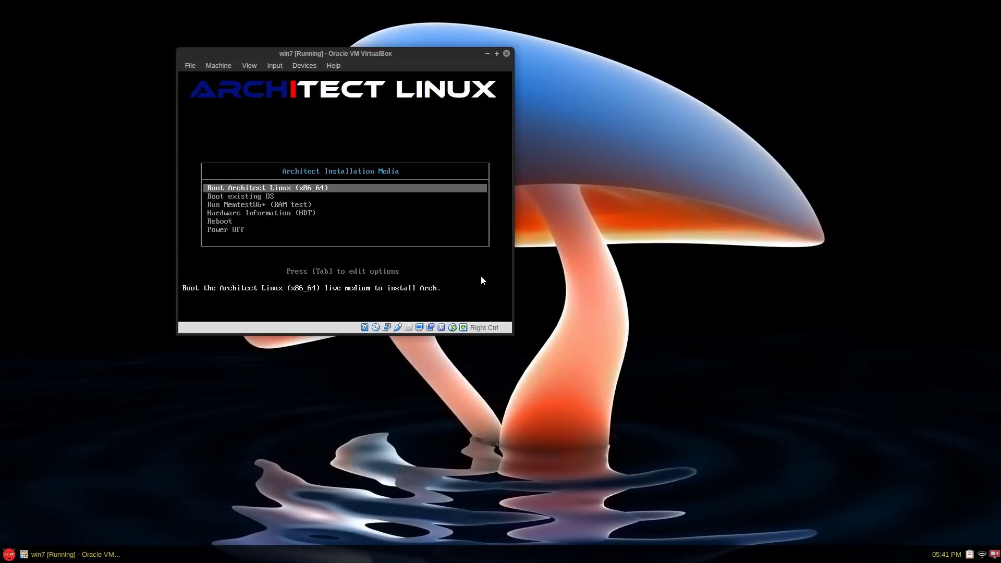
key("Down")
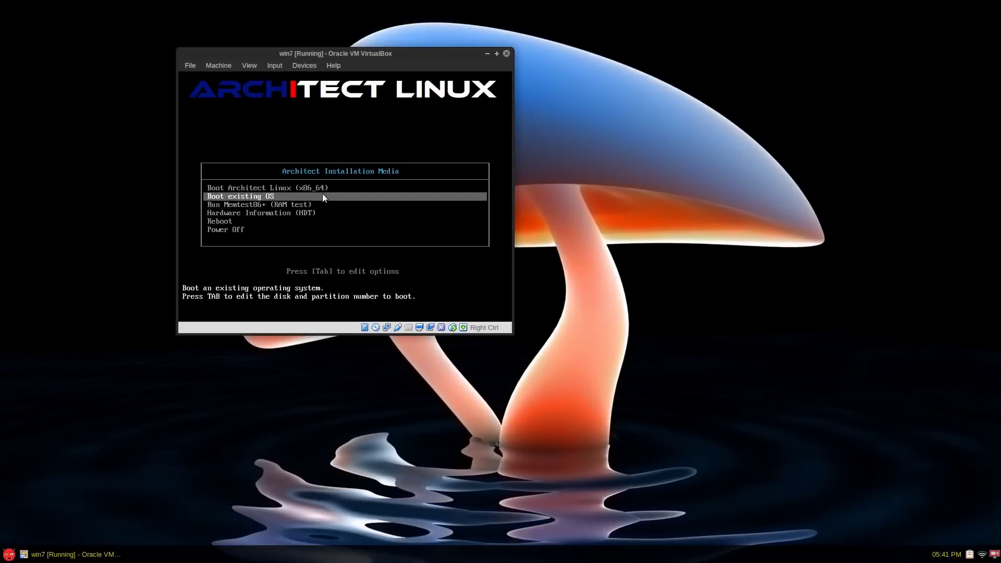
key("Return")
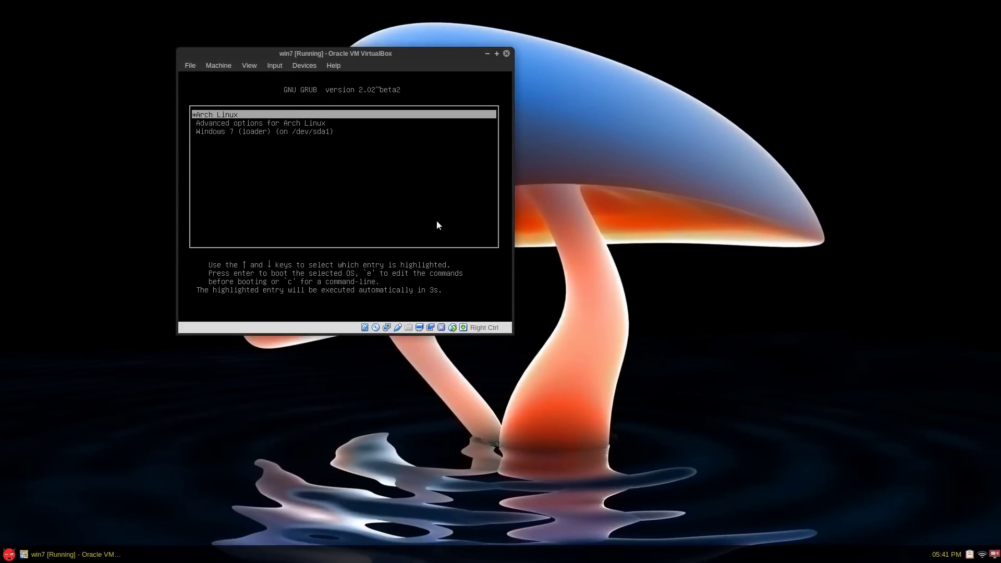
Step: Highlight the Arch Linux entry in the GRUB menu and boot it
key("Down")
key("Down")
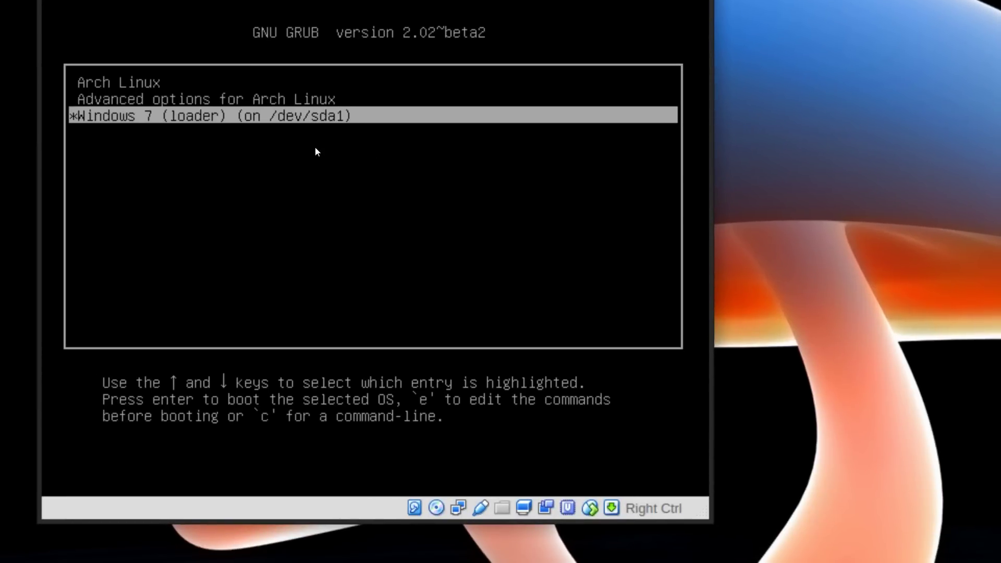
key("Up")
key("Up")
key("Return")
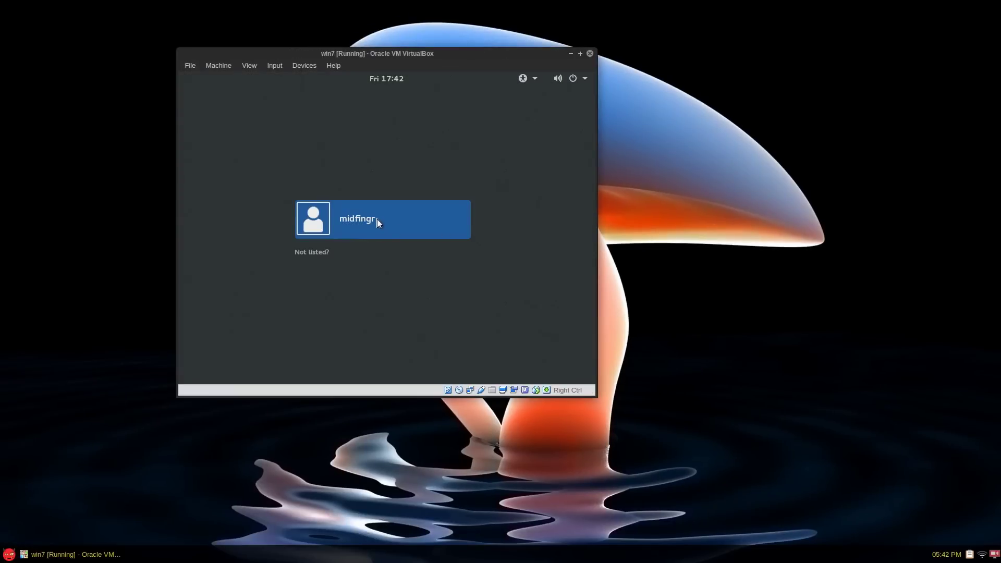
Step: Sign in to GNOME by choosing the user account and entering its password
left_click(345, 229)
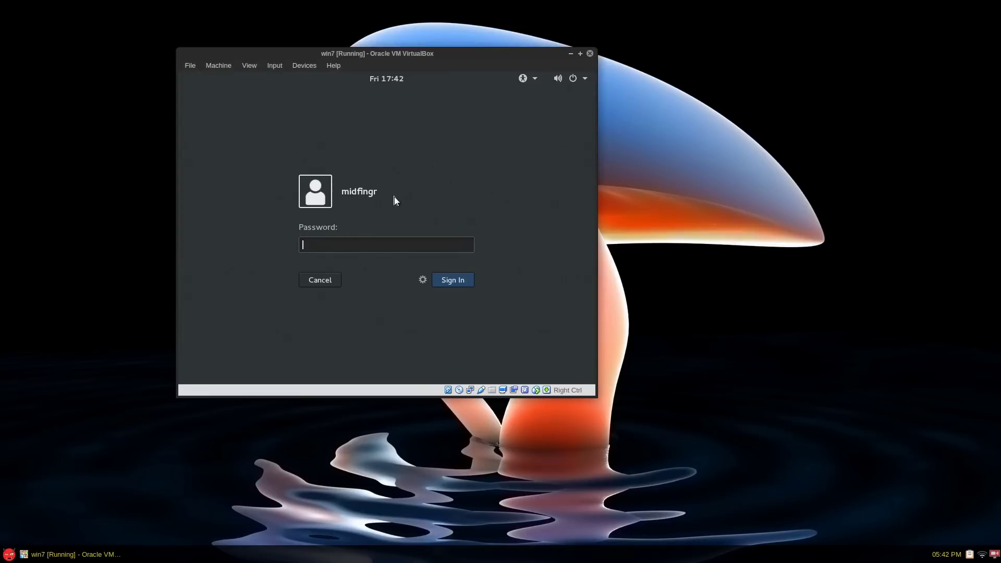
type("********")
key("Return")
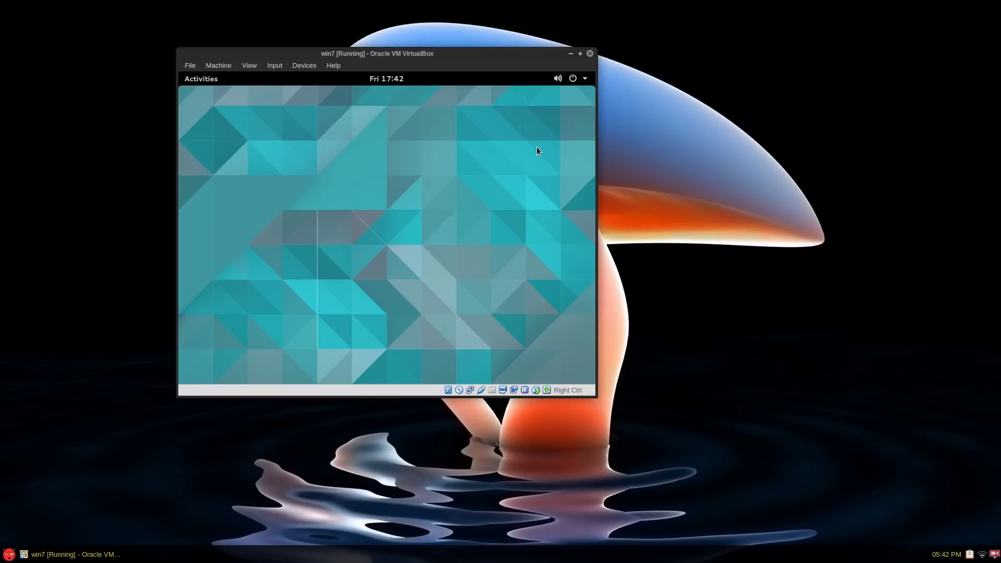
Step: Browse the full list of installed applications from the Activities overview
left_click(194, 82)
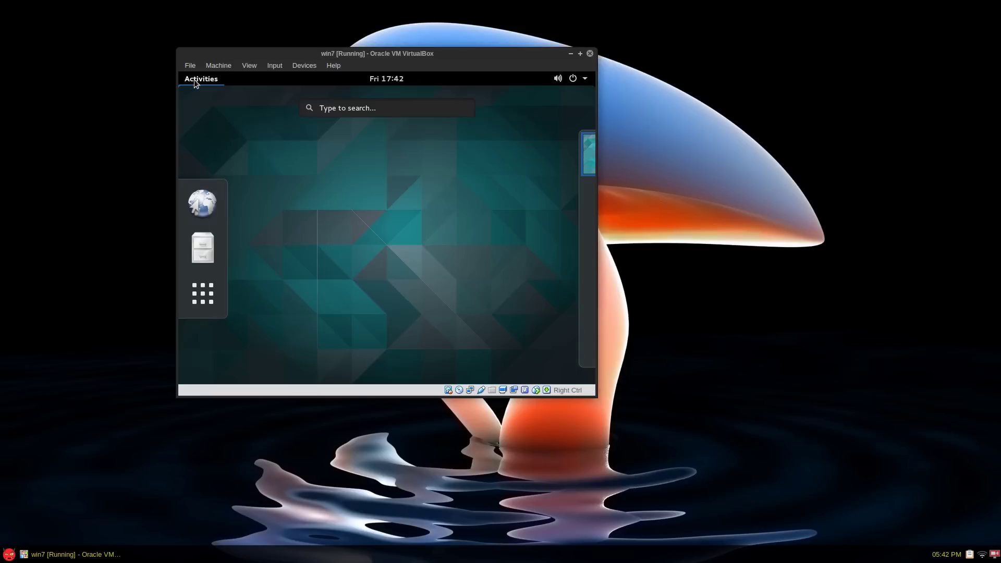
left_click(201, 297)
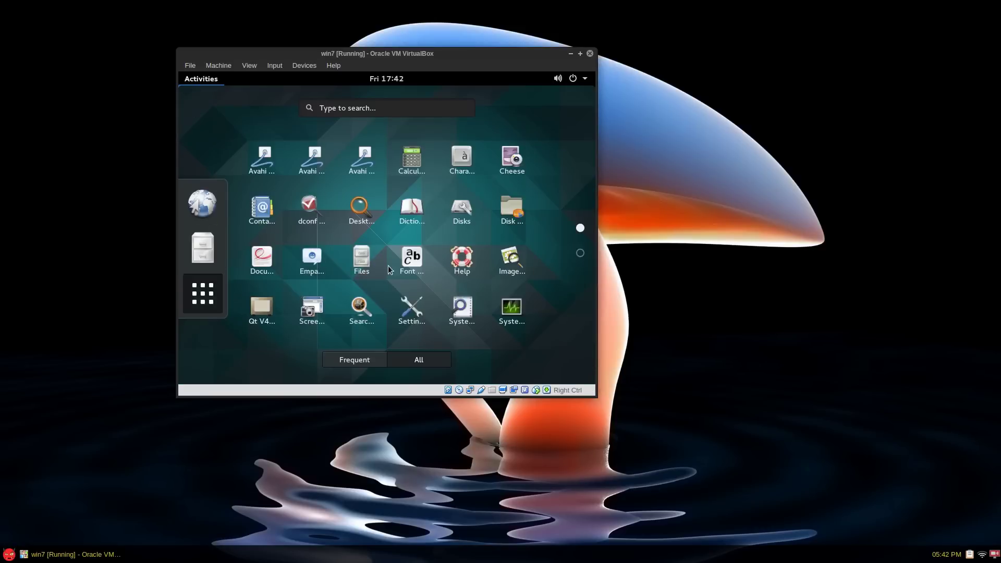
scroll(495, 241, "down", 1)
scroll(496, 242, "up", 1)
scroll(553, 235, "down", 1)
scroll(553, 235, "up", 1)
Step: Open Settings to the Background page, then launch the Web browser
left_click(556, 79)
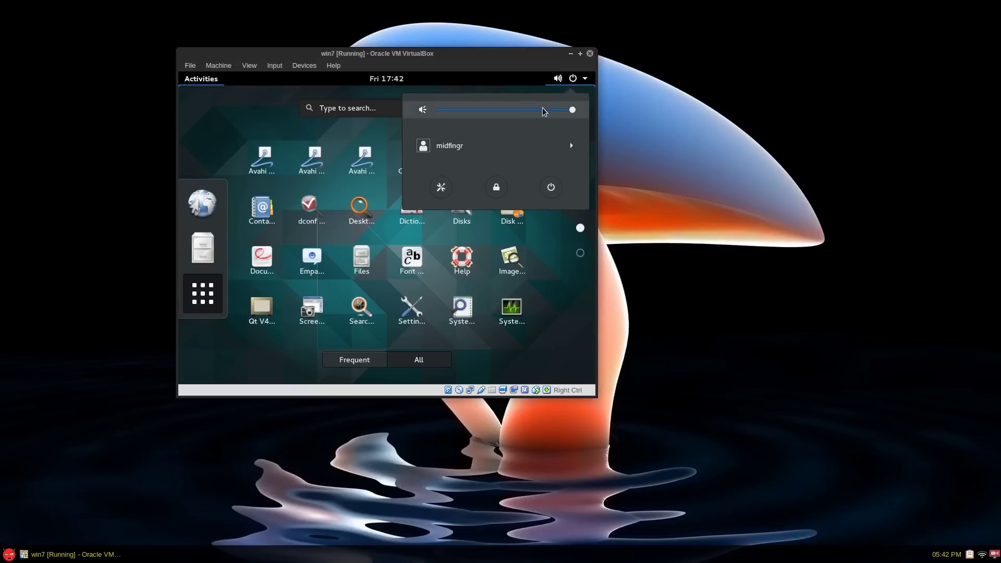
left_click(423, 148)
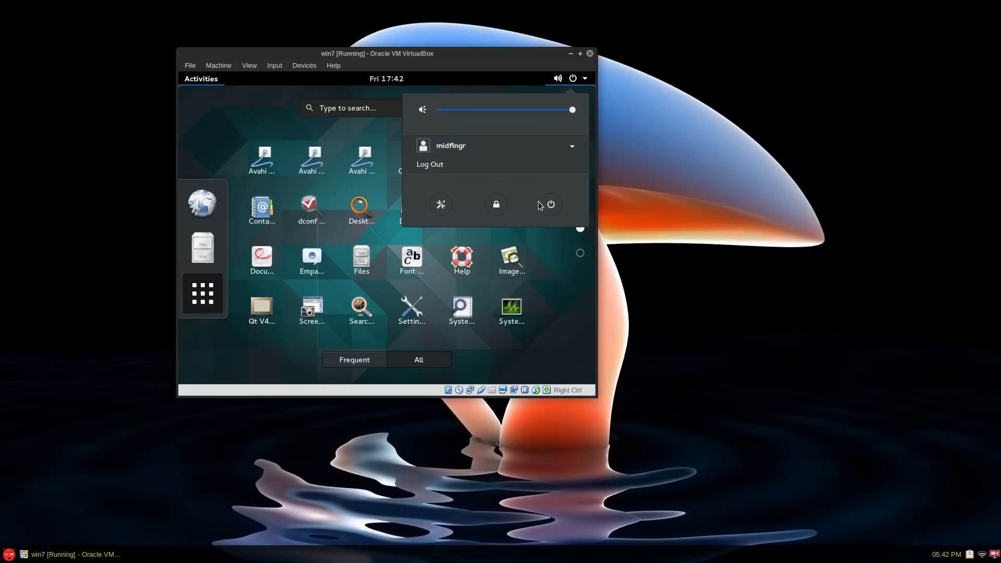
left_click(441, 204)
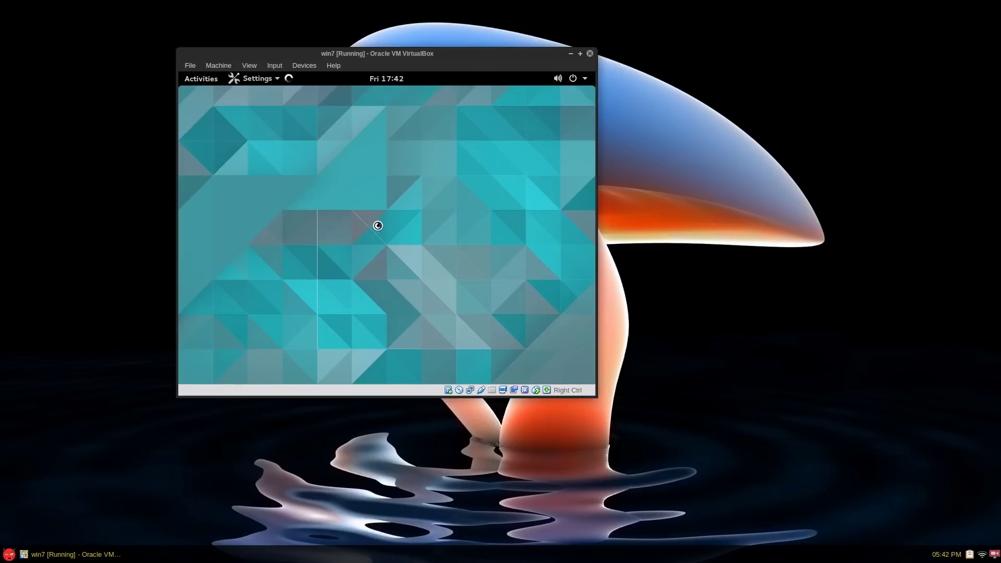
left_click(212, 151)
key("super")
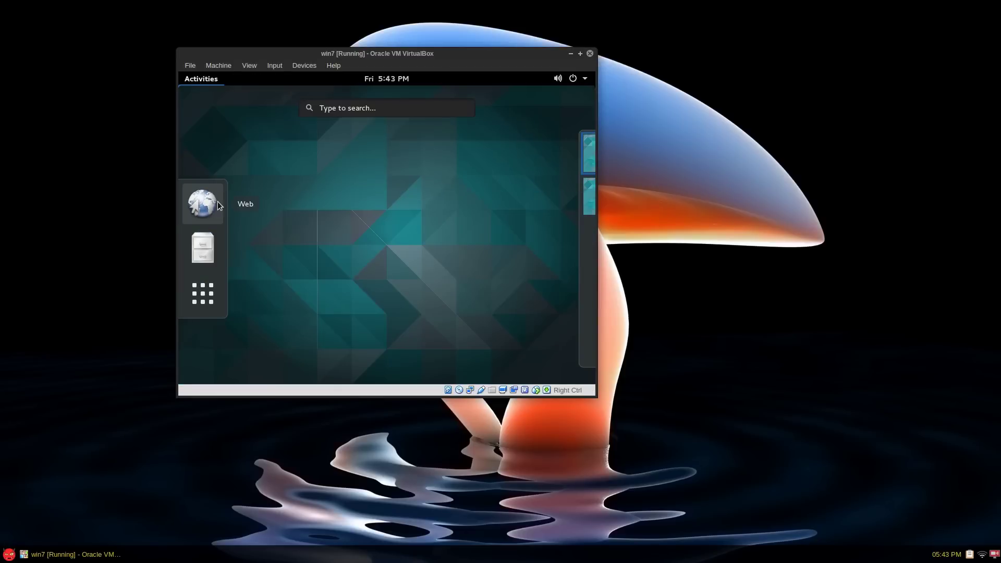
left_click(205, 208)
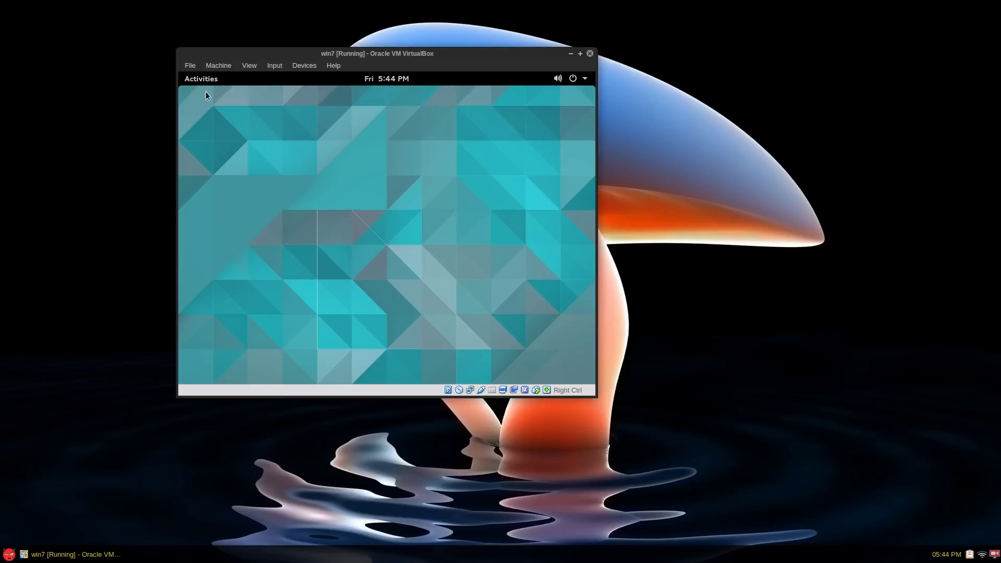
Step: In a Terminal, run 'sudo systemctl enable NetworkManager.service' and authenticate with the sudo password
left_click(196, 83)
left_click(203, 294)
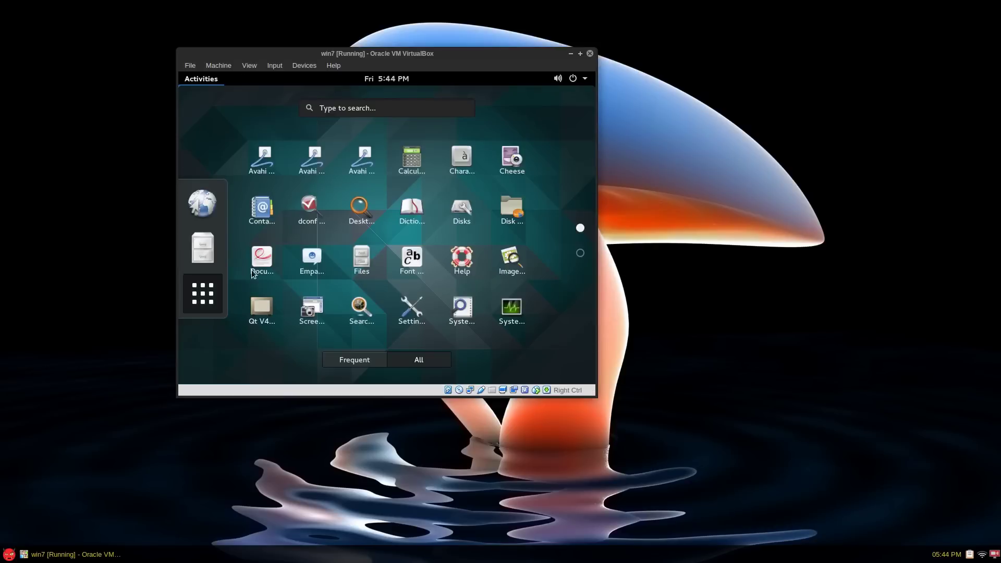
scroll(464, 208, "down", 1)
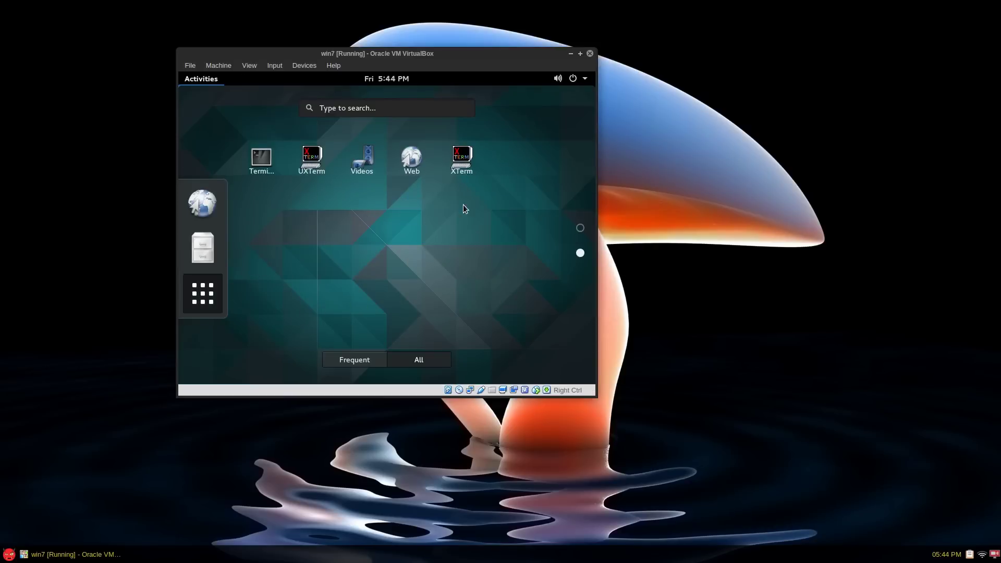
left_click(262, 166)
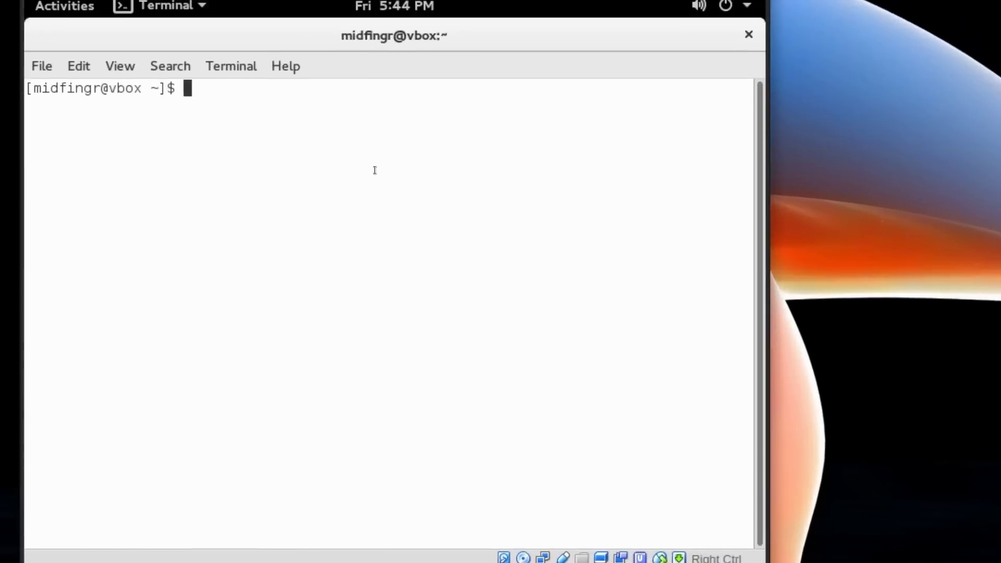
type("sudo s")
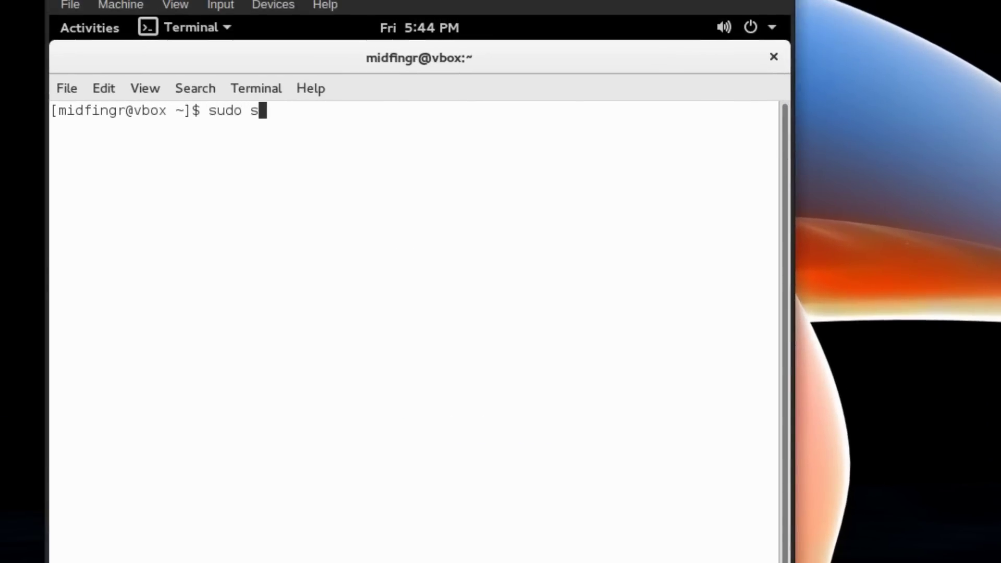
type("ystemctl enable Ne")
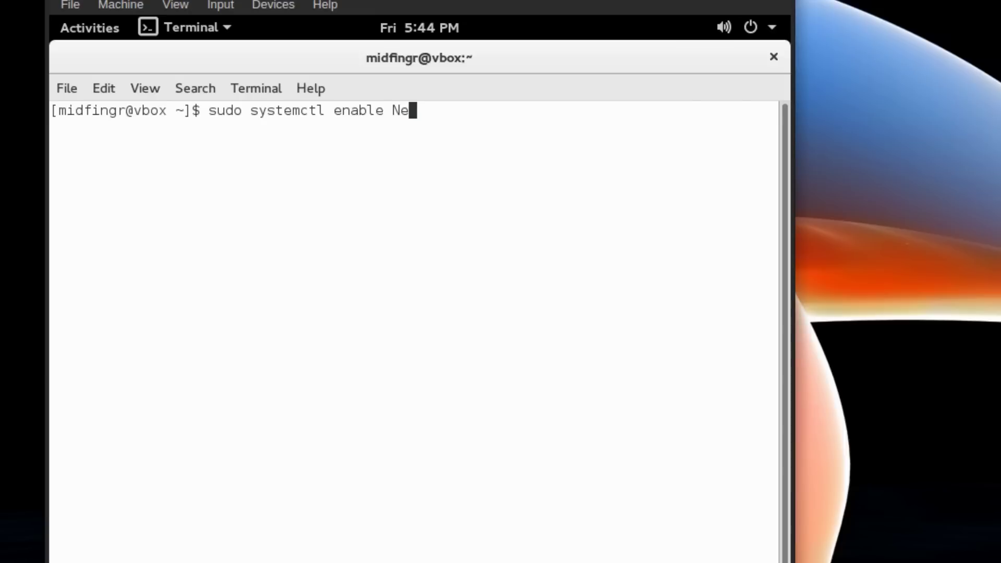
type("tw")
type("or")
type("kMa")
type("nager")
type(".ser")
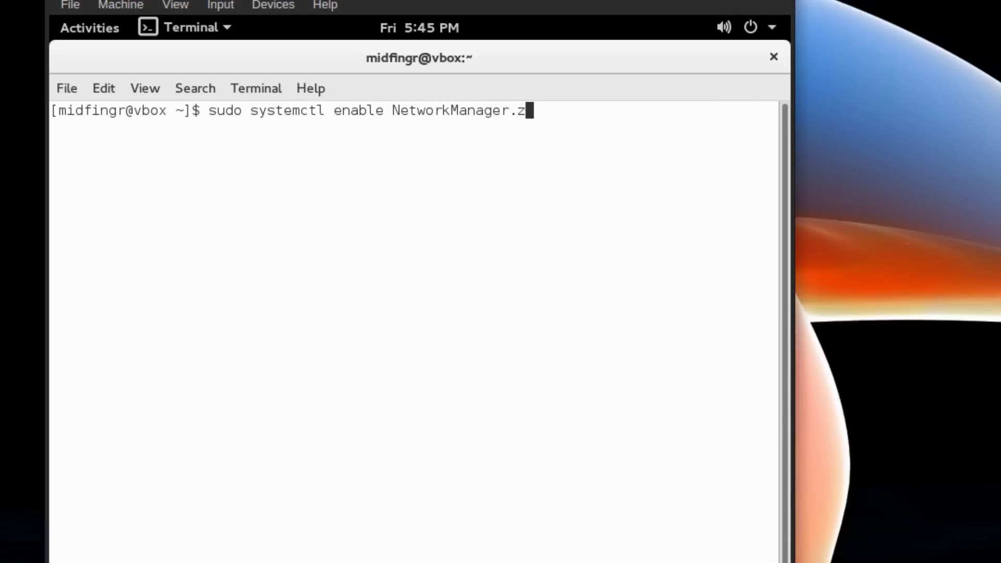
type("vice")
key("Return")
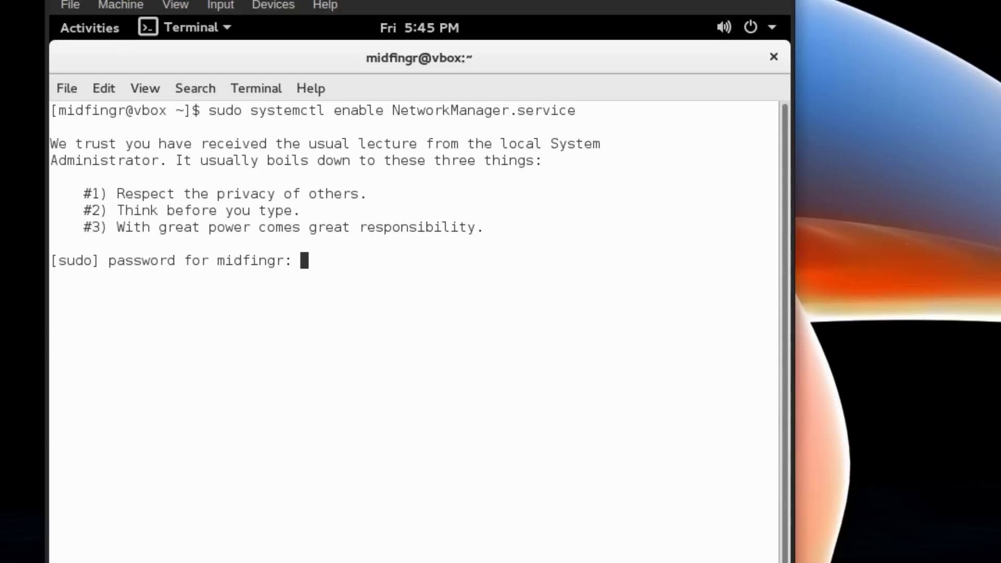
key("Return")
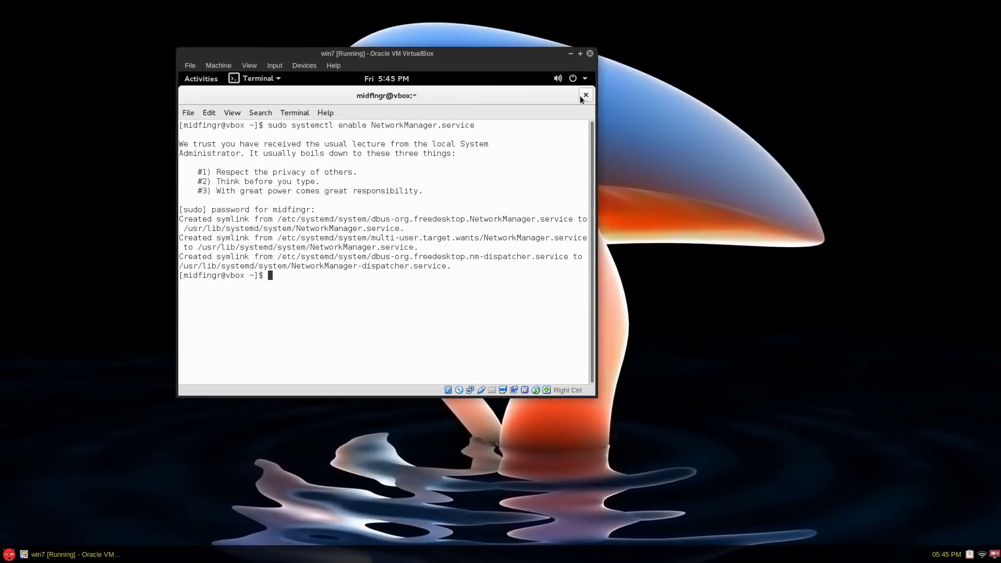
Step: Close the Terminal and restart the Arch Linux guest from the system menu
left_click(585, 97)
left_click(577, 80)
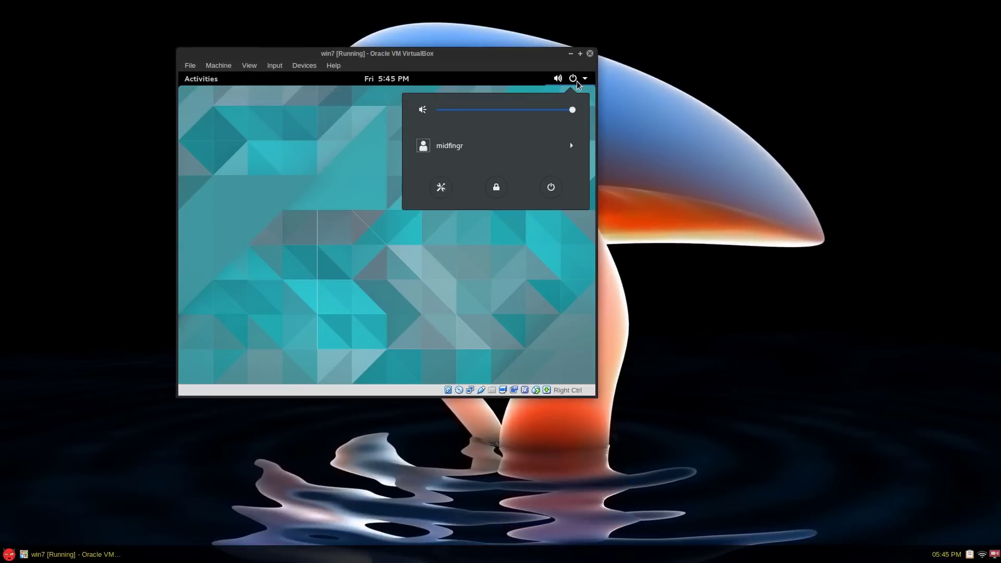
left_click(551, 189)
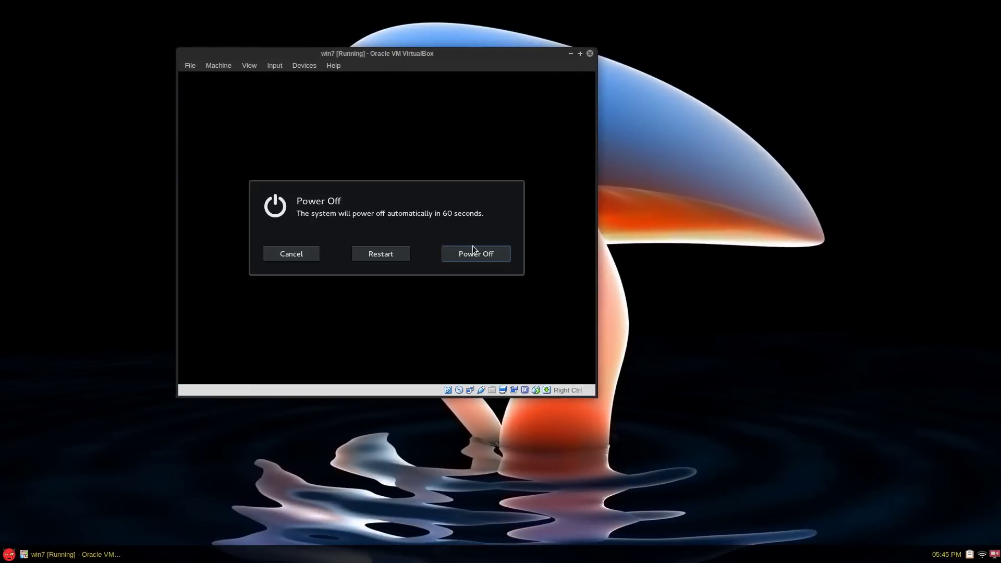
left_click(389, 255)
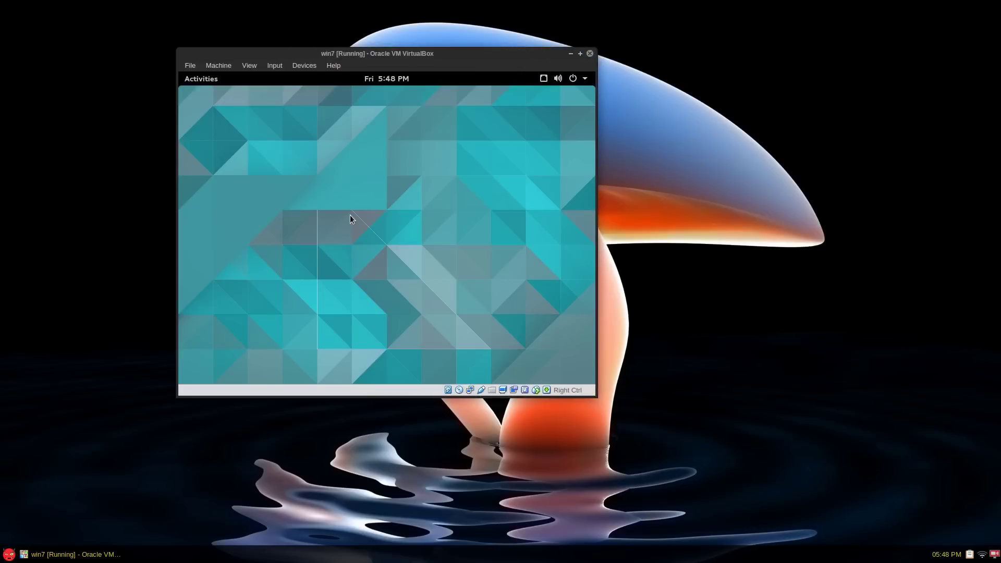
Step: Check Network settings, view a new profile's IPv4 options, then cancel the profile
right_click(350, 215)
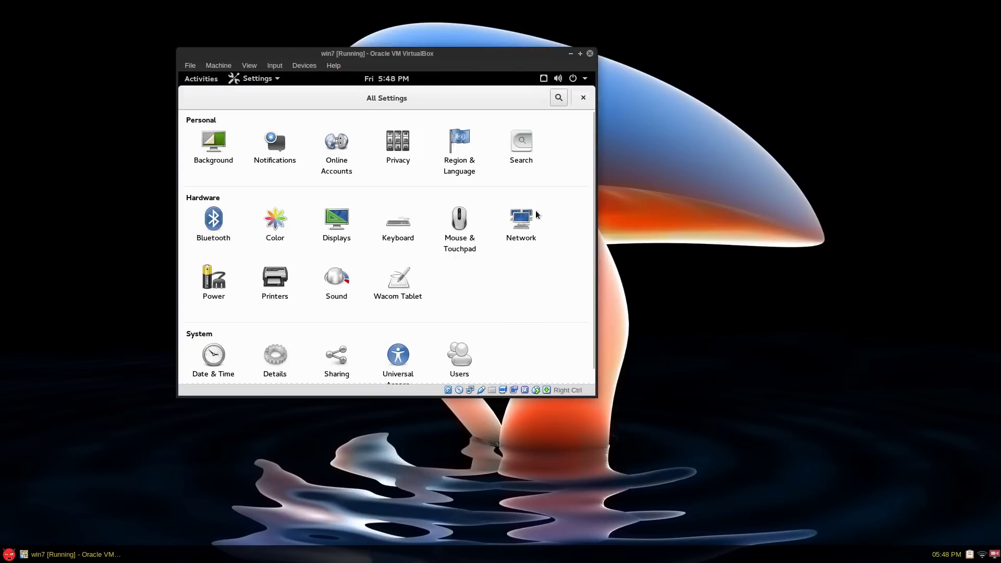
left_click(523, 221)
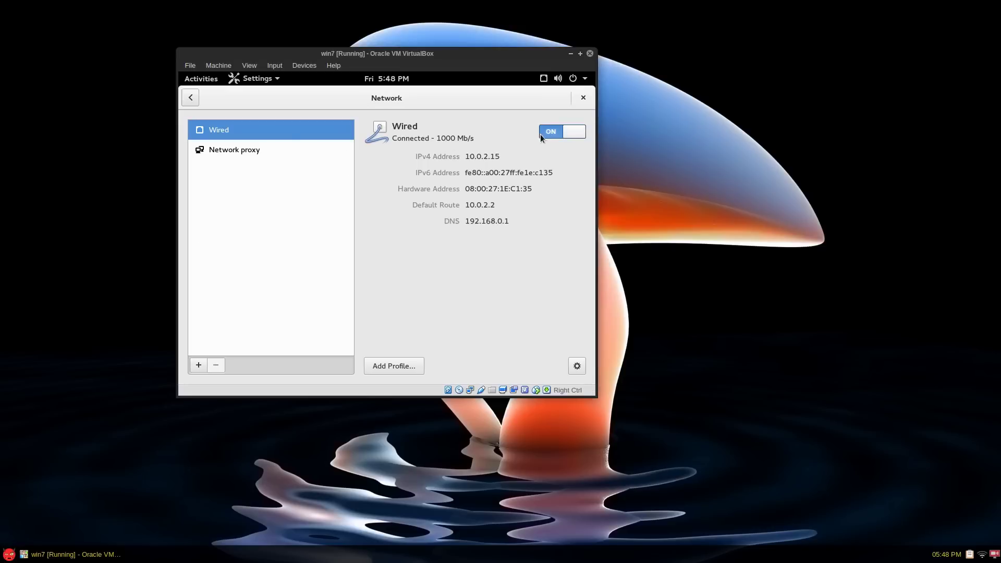
left_click(401, 367)
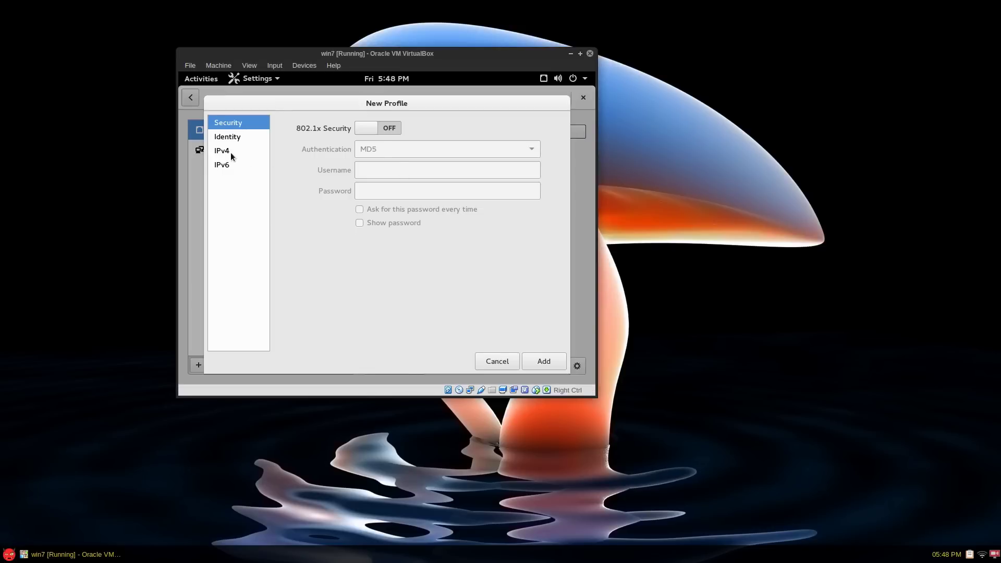
left_click(228, 152)
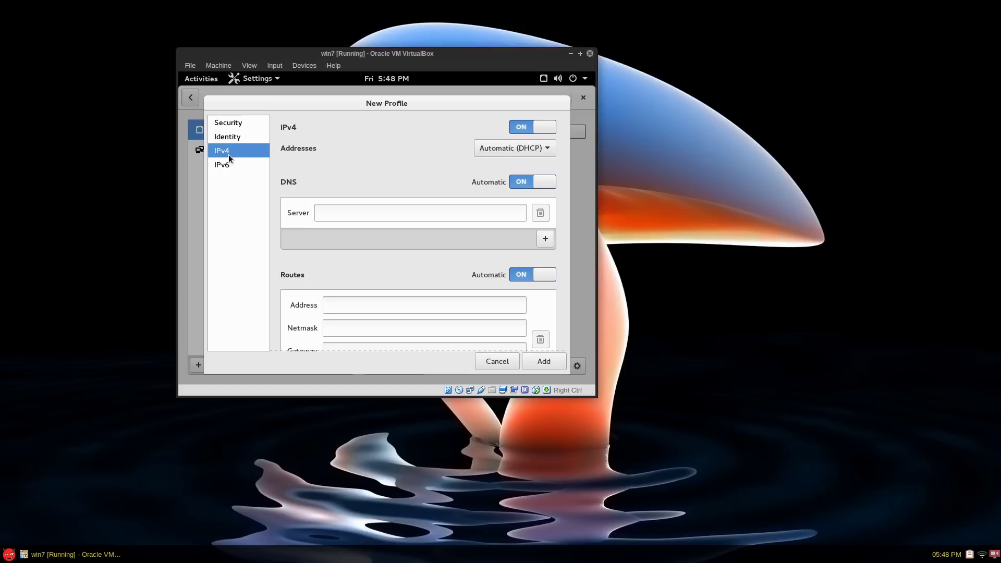
left_click(494, 361)
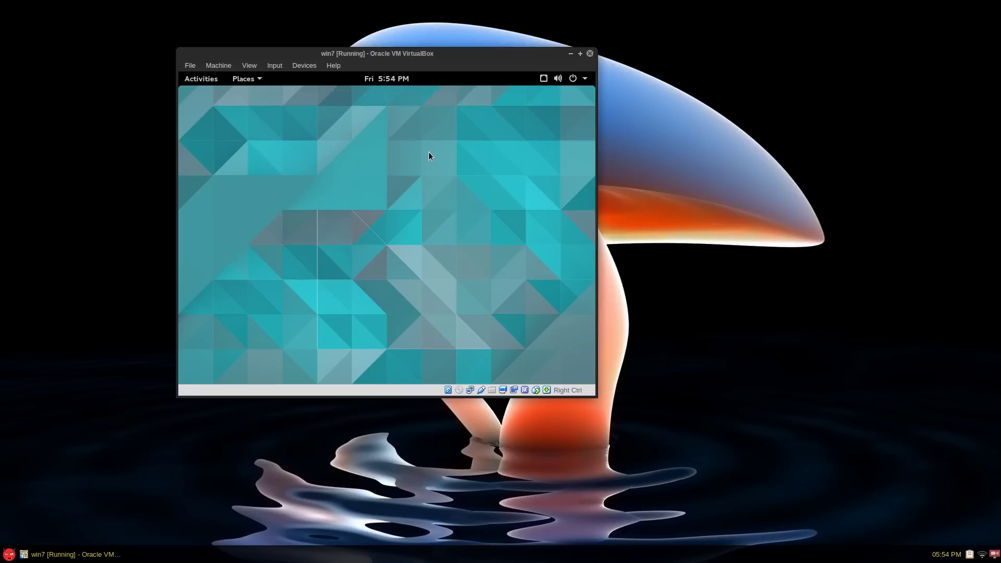
Step: Search for Firefox and add it to Favorites, confirming it appears in the dash
left_click(203, 82)
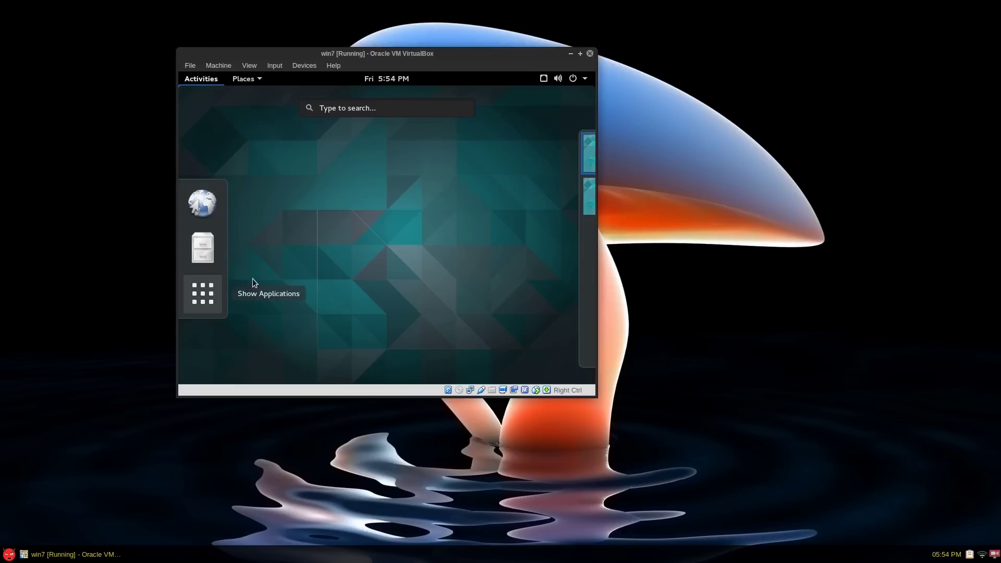
left_click(203, 294)
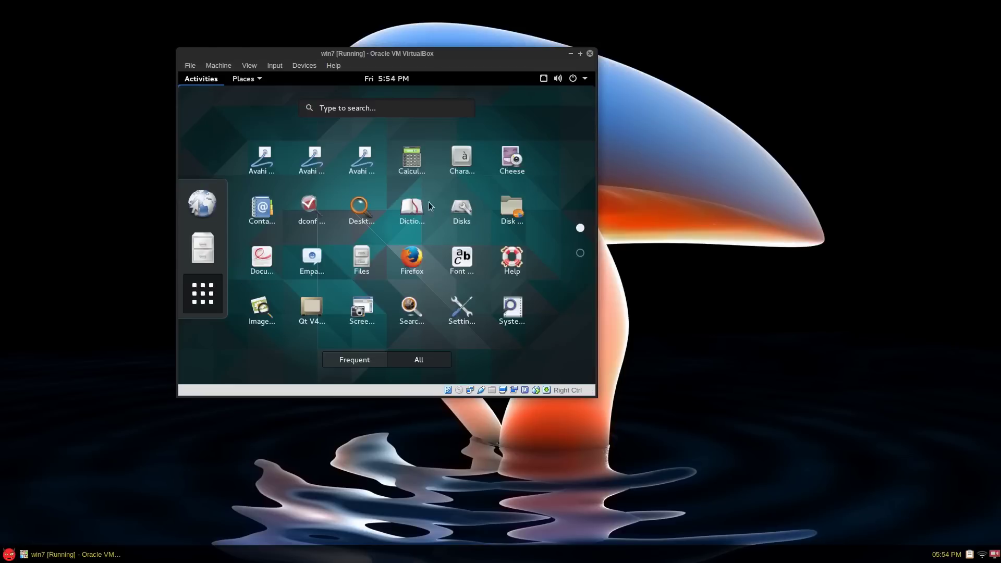
left_click(390, 111)
type("f")
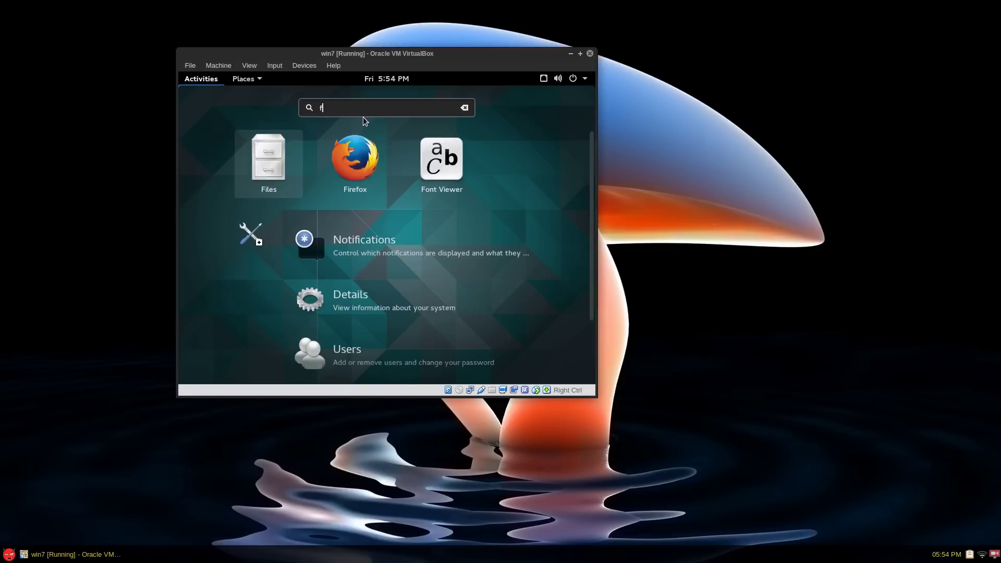
right_click(364, 170)
left_click(455, 216)
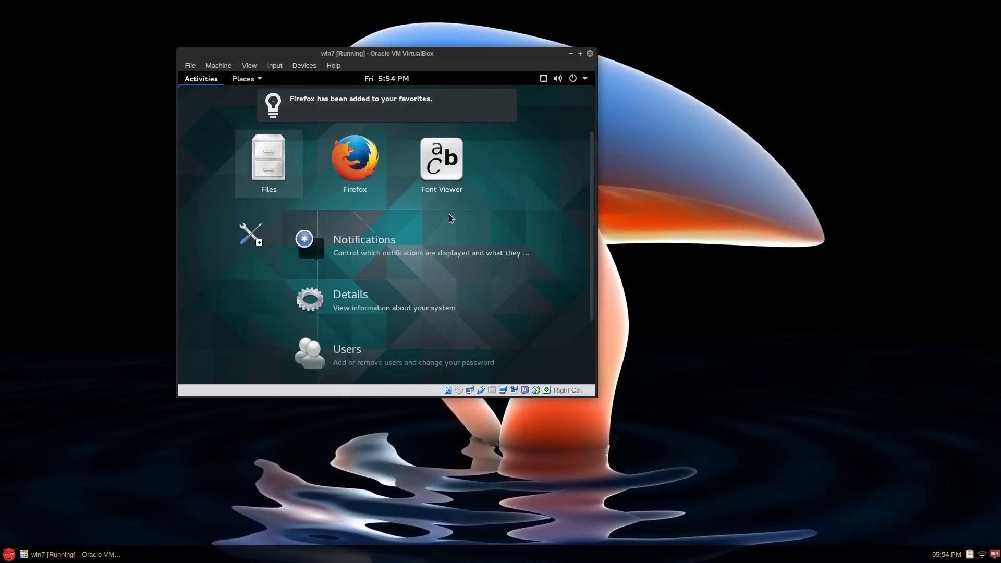
left_click(190, 83)
left_click(190, 82)
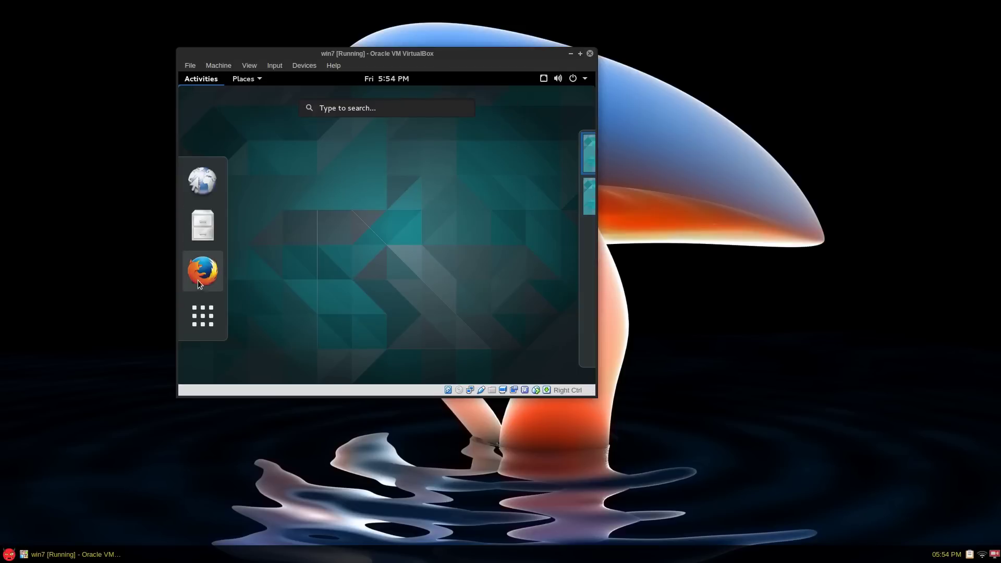
left_click(323, 209)
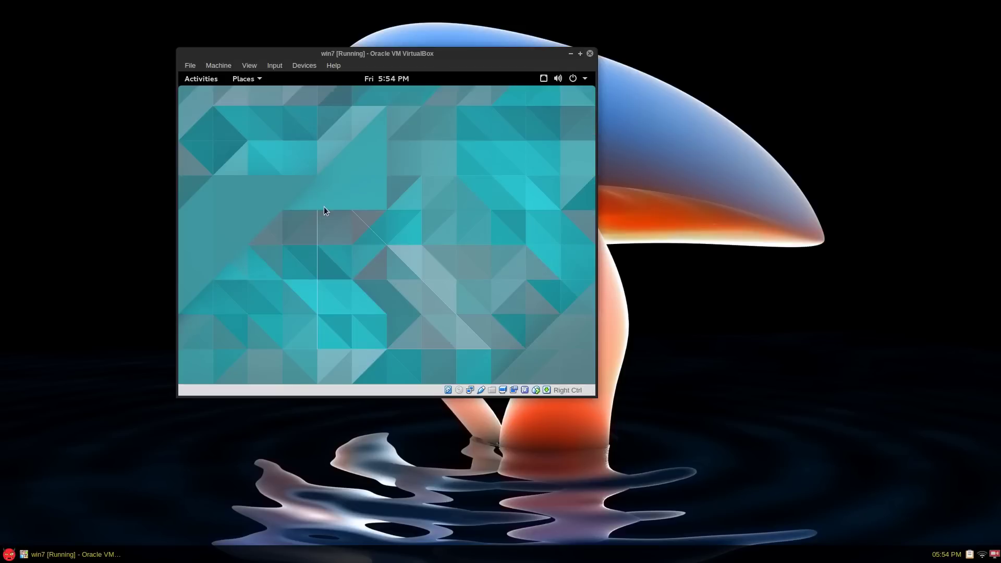
Step: Restart the guest from the system menu's power-off prompt
left_click(578, 80)
left_click(552, 221)
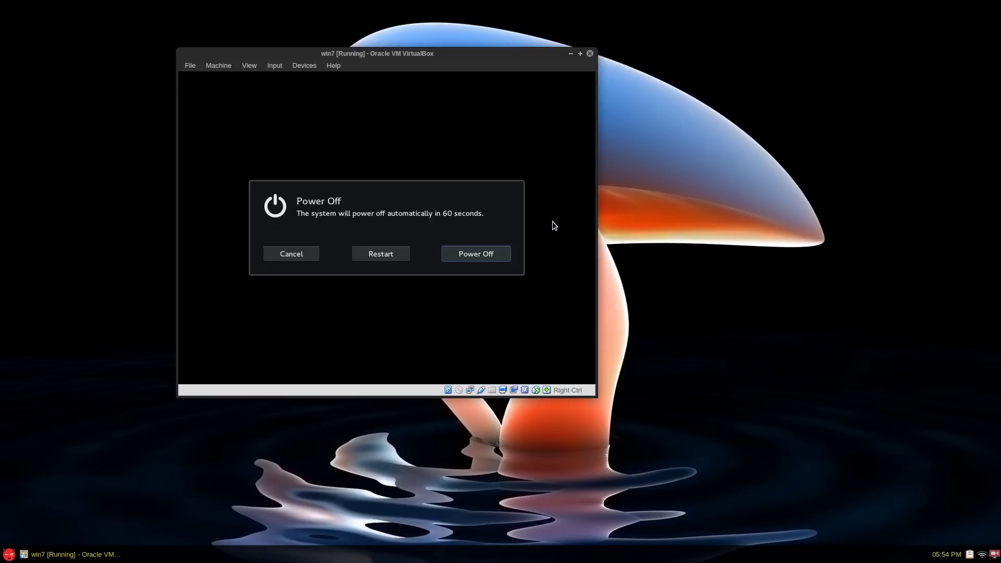
left_click(391, 255)
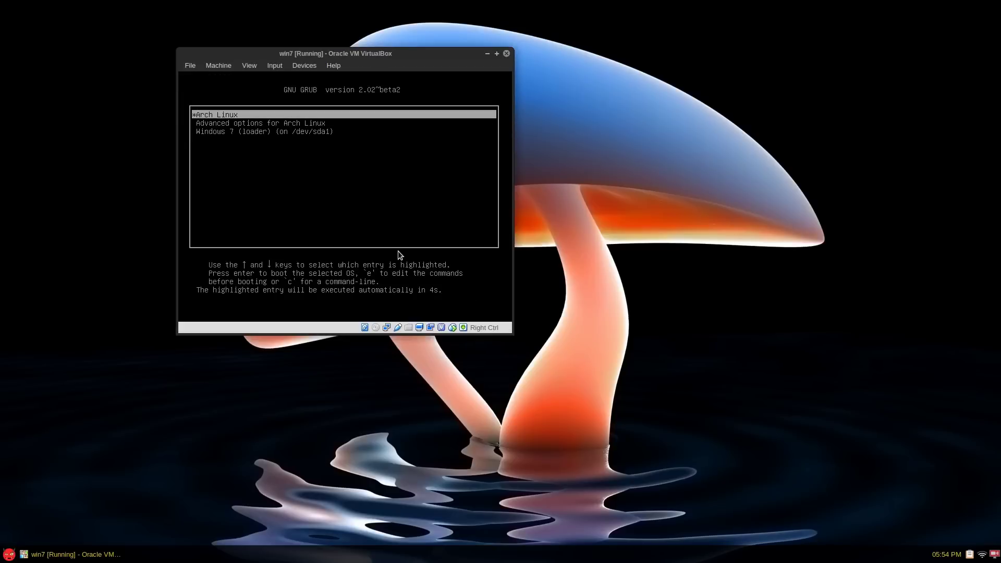
Step: Boot Windows 7 (loader) from GRUB and view drives in Explorer's Computer, showing C: 2.68 GB free of 15.1 GB
key("Down")
key("Down")
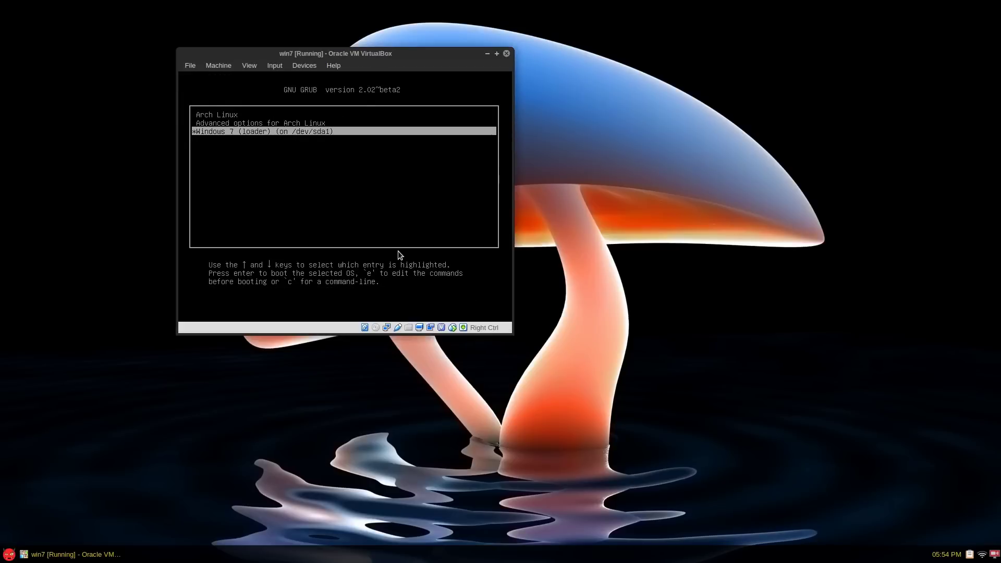
key("Return")
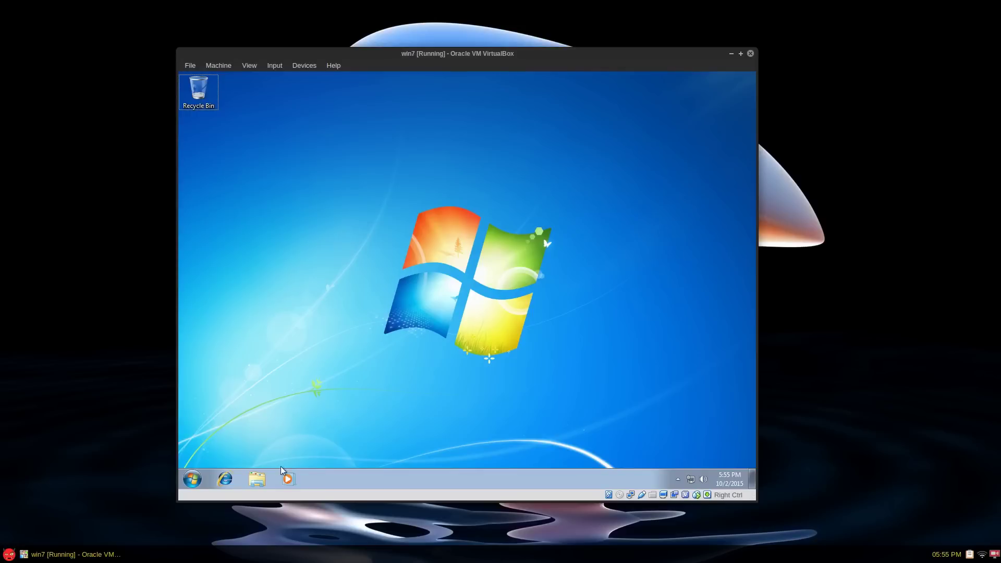
left_click(257, 479)
left_click(329, 334)
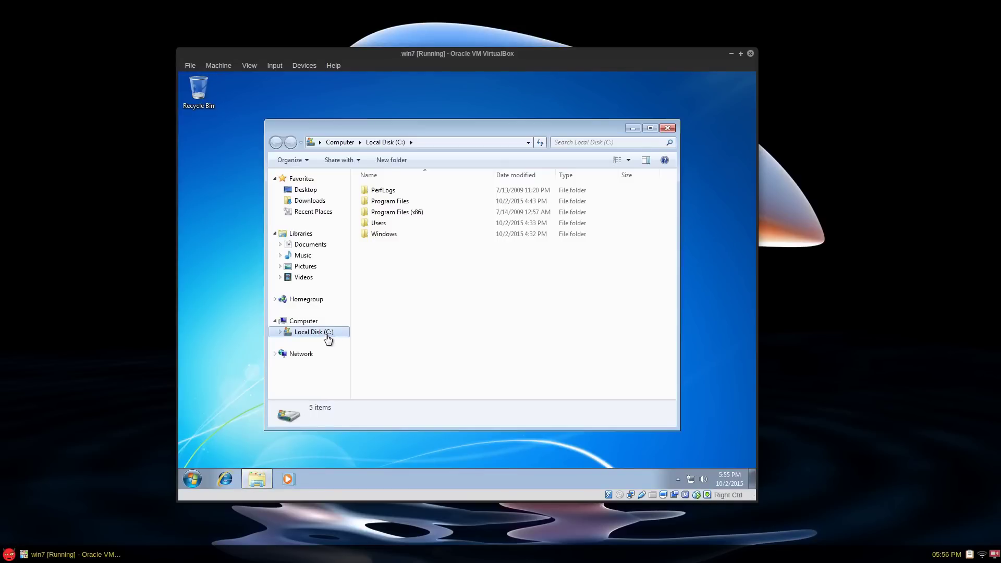
left_click(316, 323)
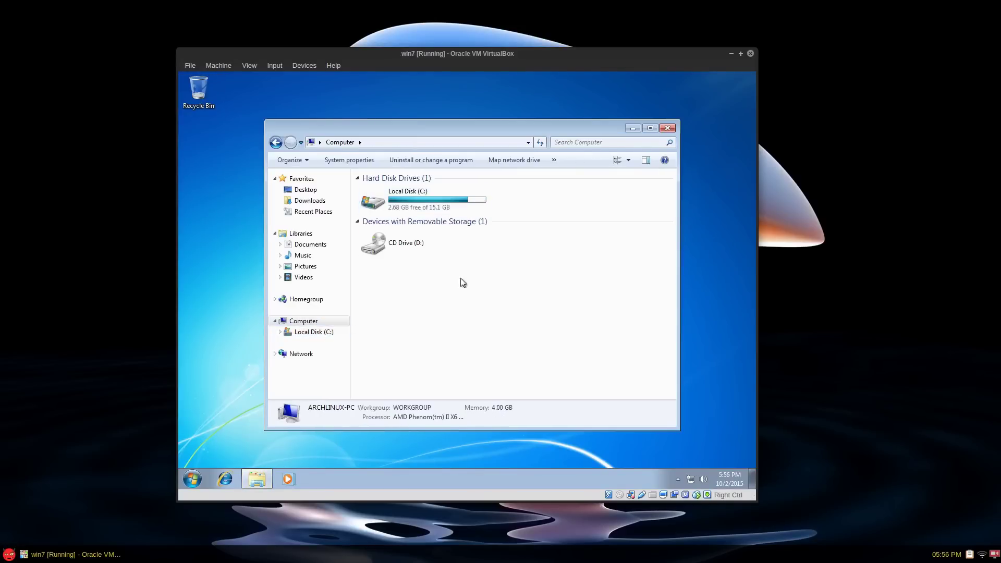
left_click(439, 191)
left_click(526, 271)
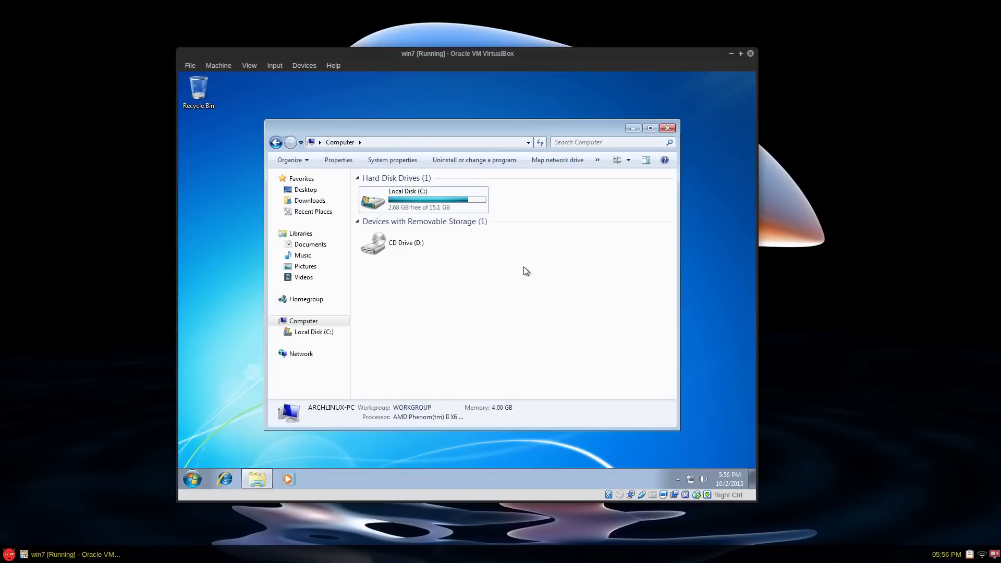